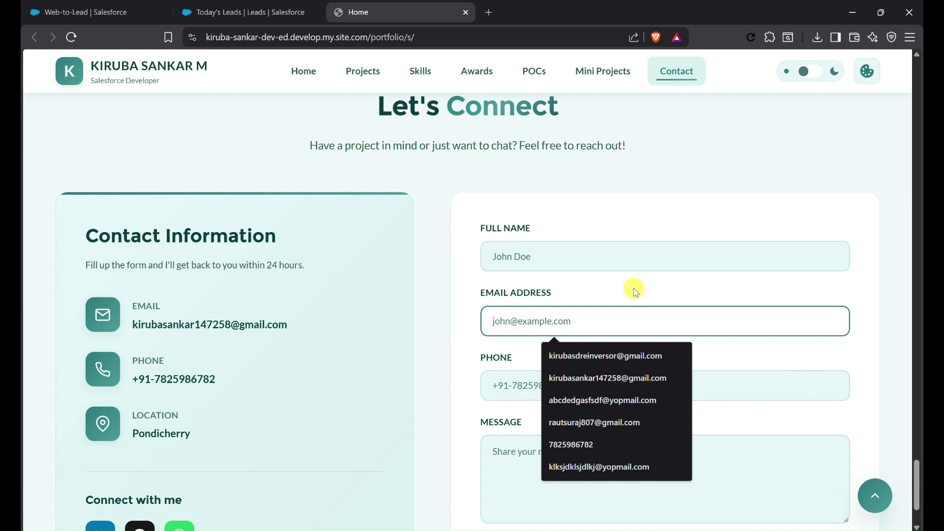
- Check the Today's Leads list in Salesforce, returning to the portfolio site's contact form
left_click(246, 12)
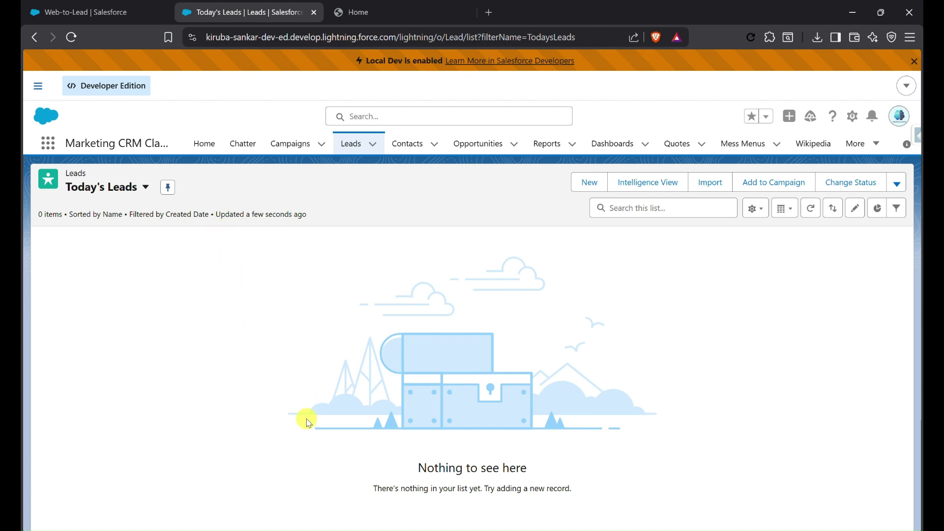
left_click(344, 14)
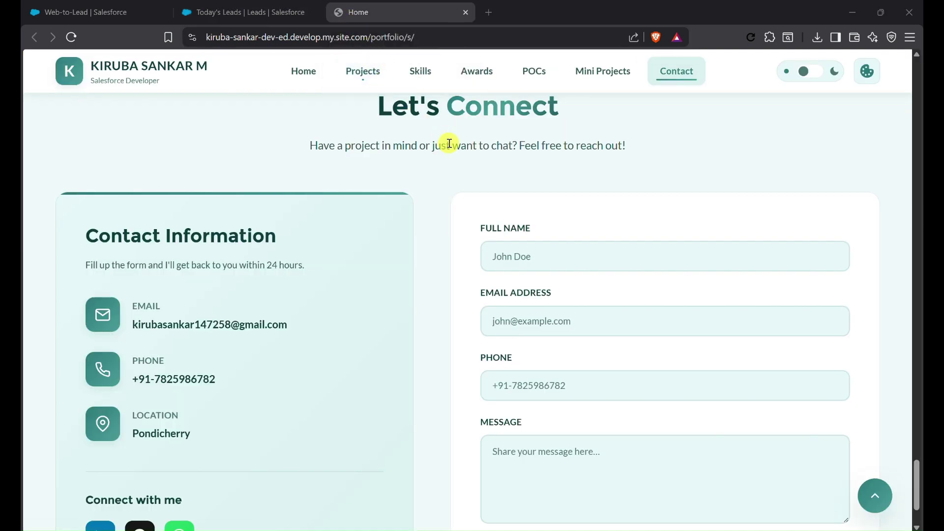
scroll(447, 143, "down", 1)
scroll(449, 144, "down", 3)
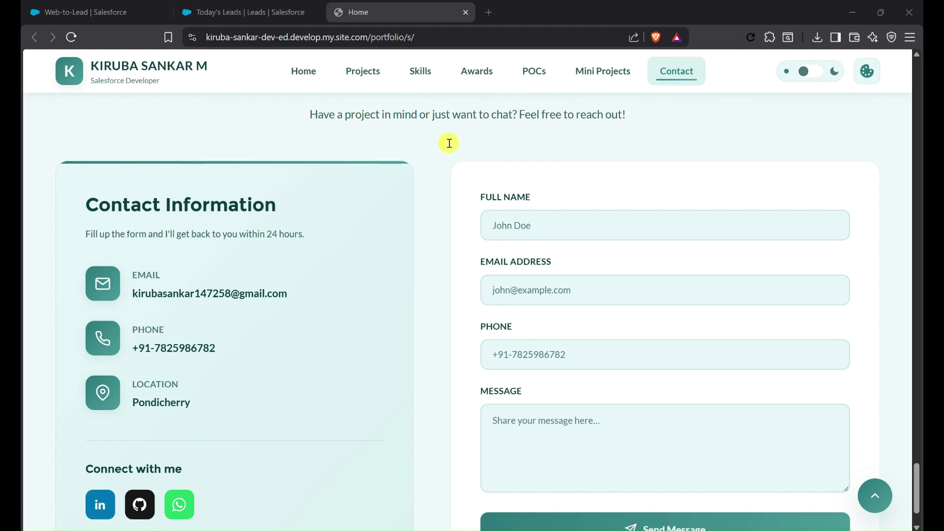
- Fill in the contact form's full name and email address and send the message
left_click(527, 169)
type("K")
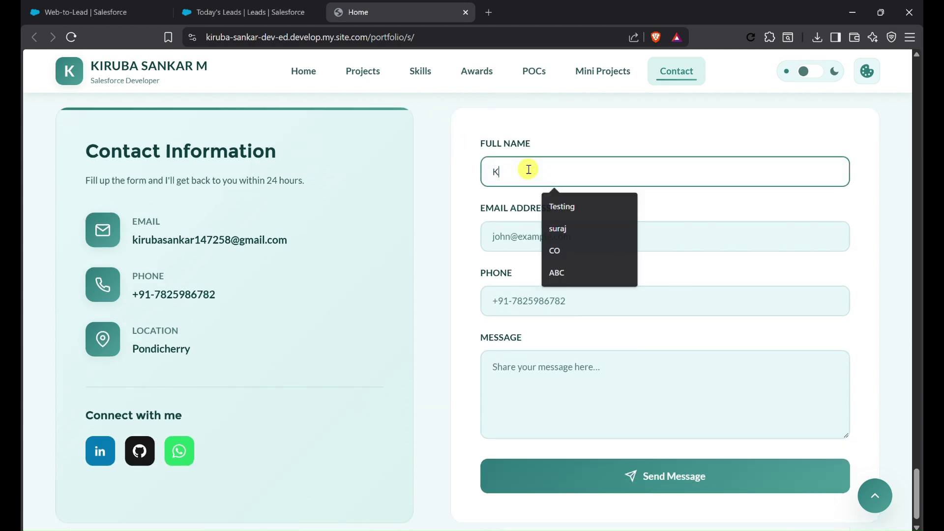
type("iruba")
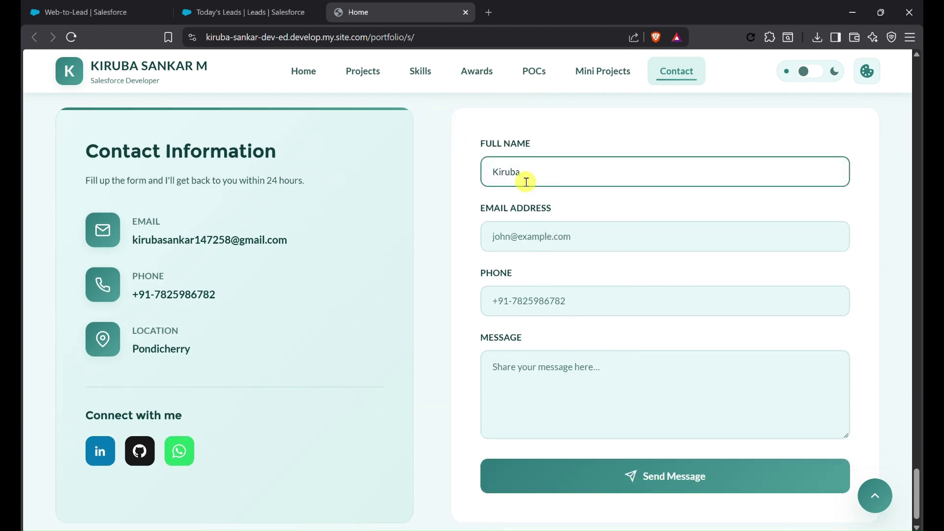
left_click(517, 236)
left_click(506, 300)
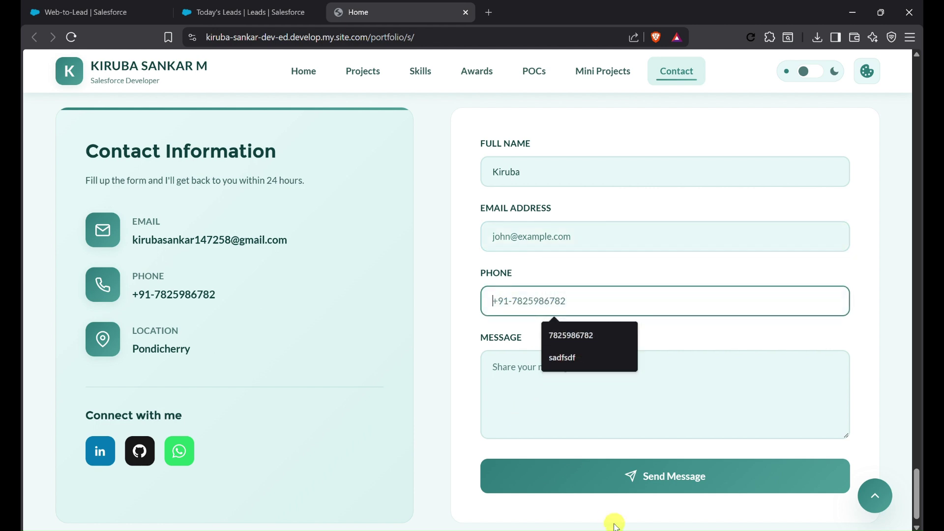
left_click(632, 487)
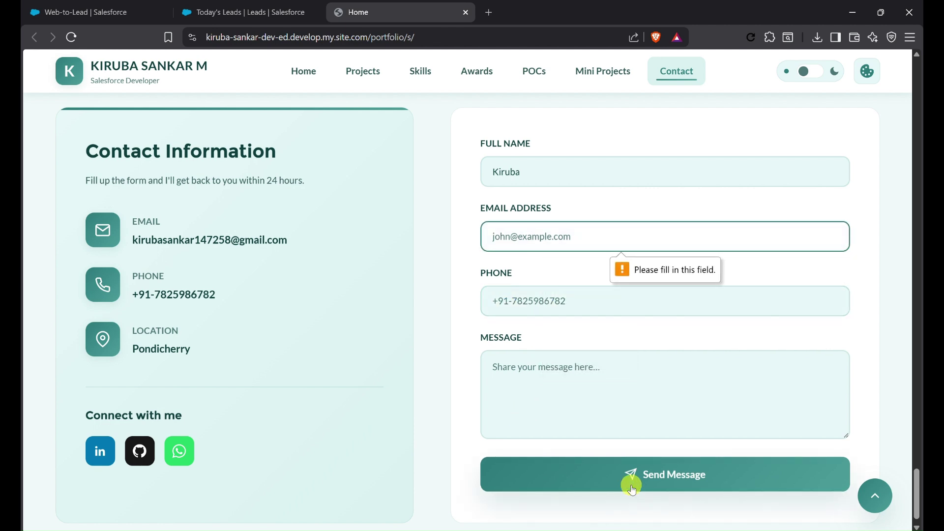
type("kiru")
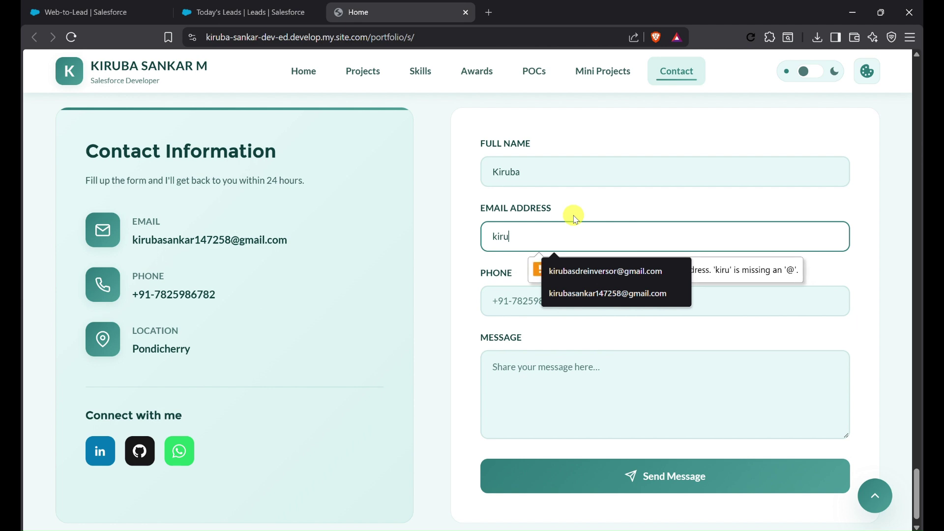
left_click(580, 294)
left_click(649, 481)
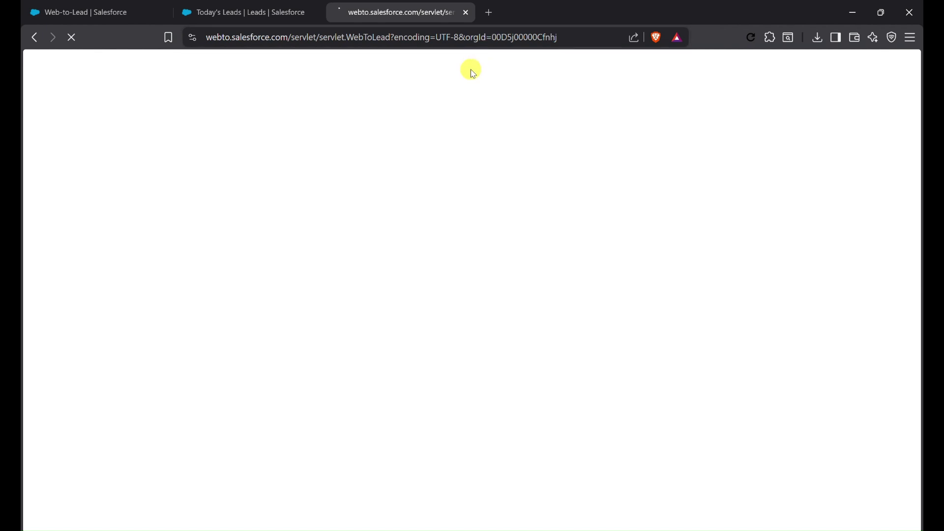
- Refresh the Today's Leads list in Salesforce to check for the submitted lead
left_click(244, 12)
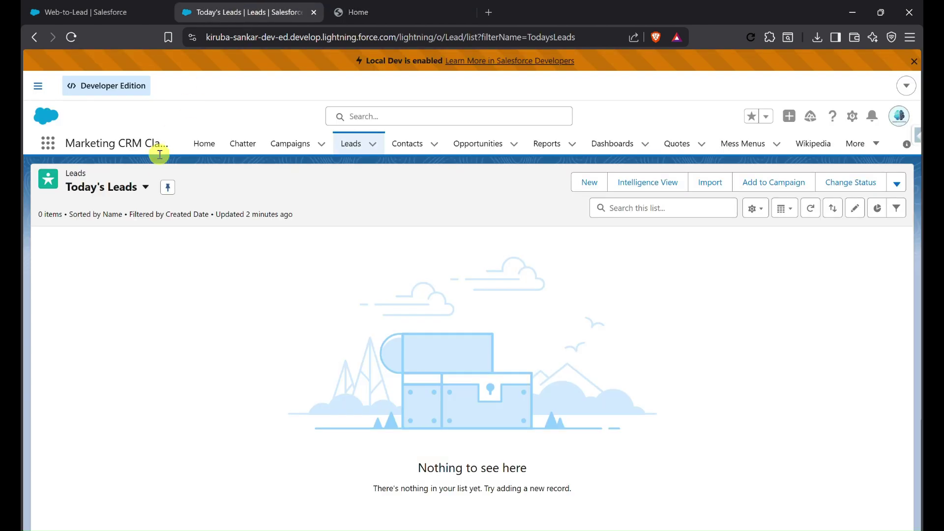
left_click(810, 208)
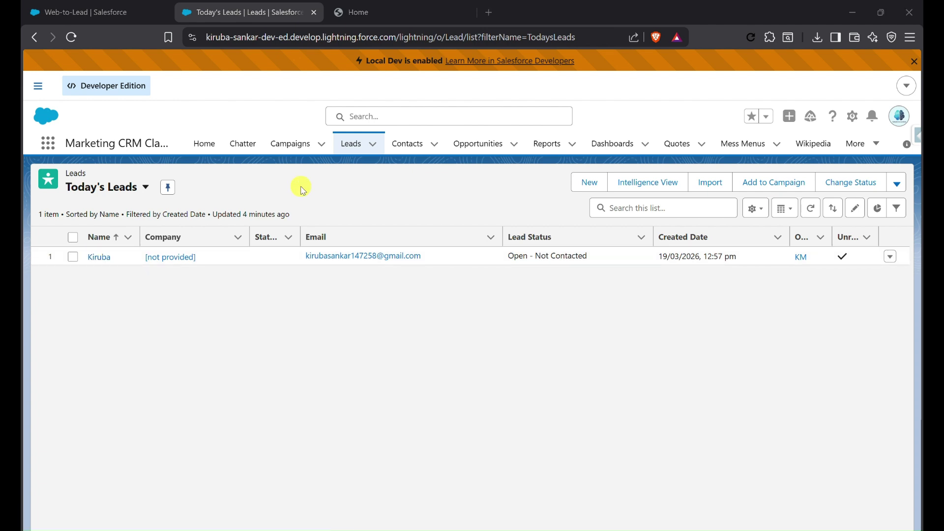
- Find Web-to-Lead in Salesforce Setup by searching for "web" and open its settings for editing
left_click(853, 117)
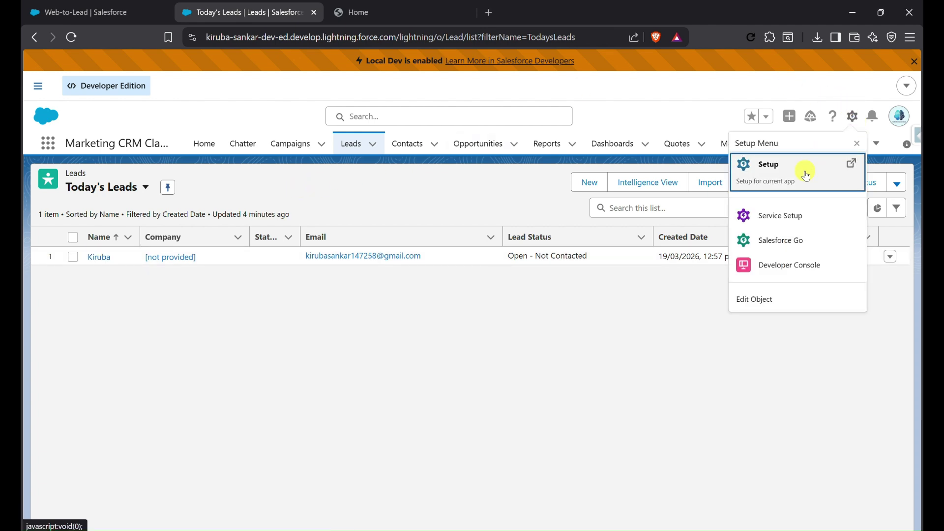
left_click(807, 175)
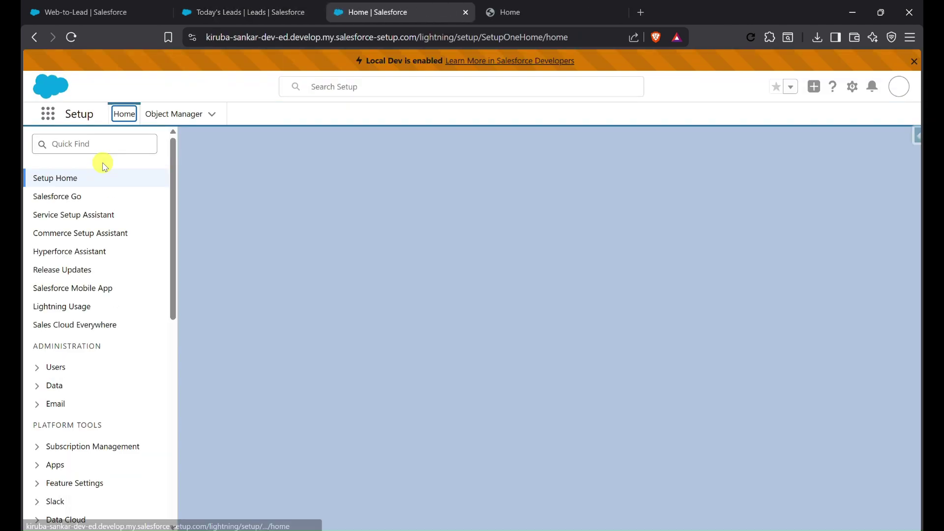
left_click(123, 175)
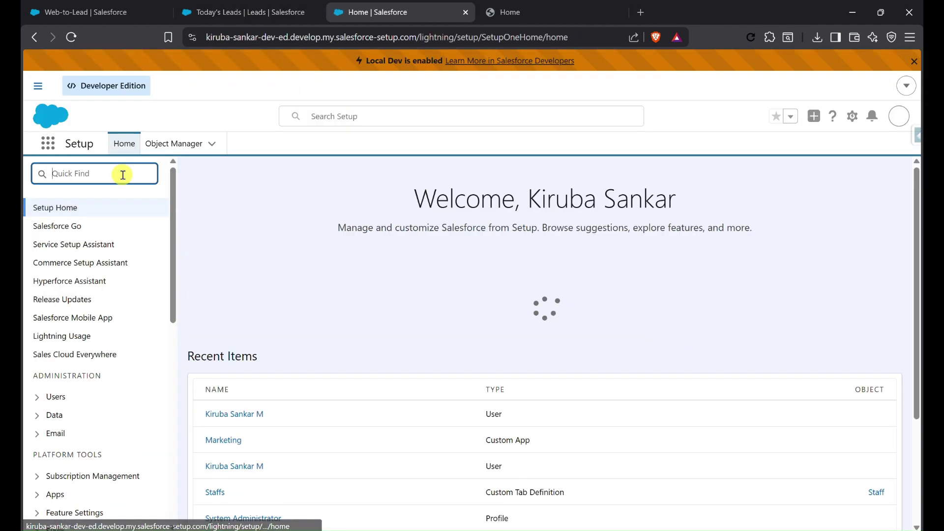
type("web")
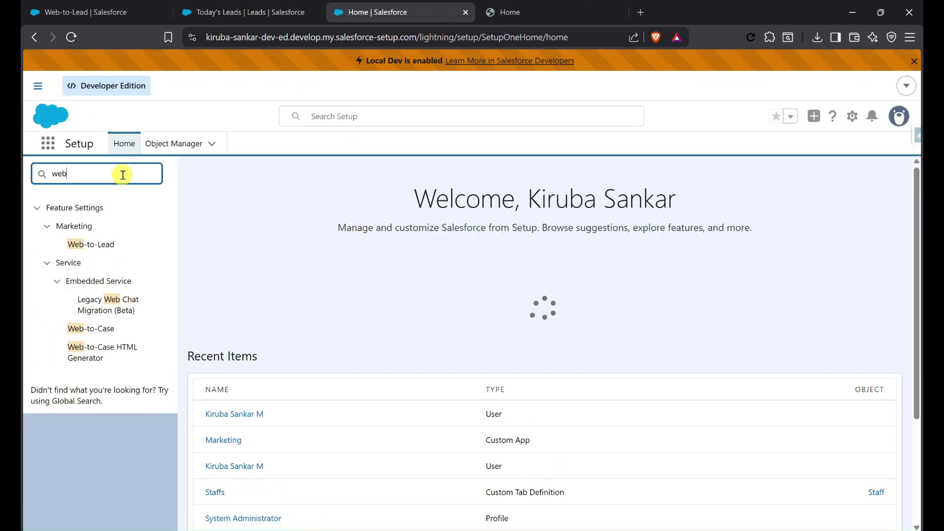
left_click(101, 244)
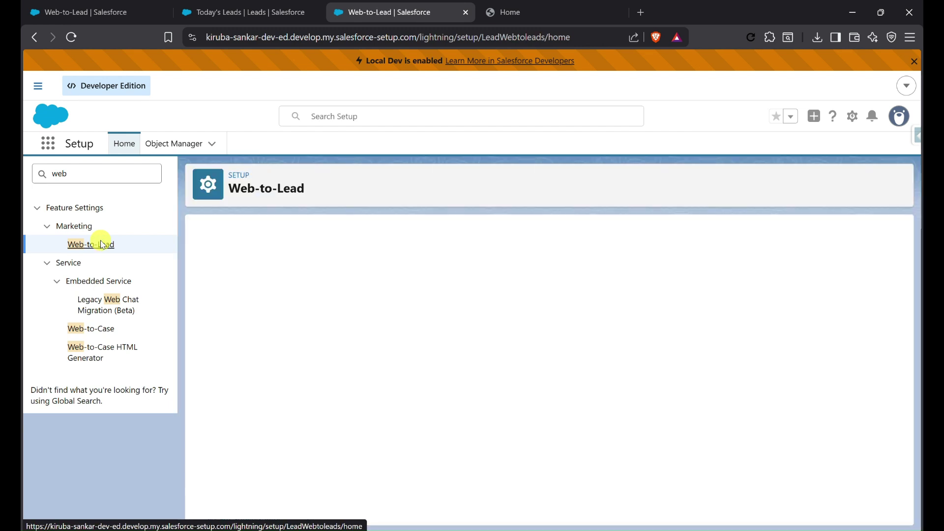
left_click(424, 376)
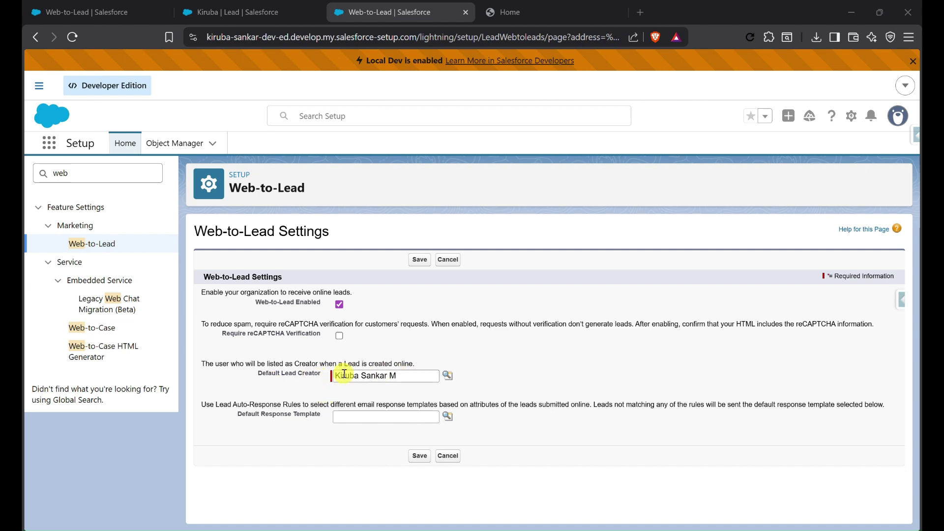
- Examine the lead name and Lead Owner on the submitted lead's record
left_click(268, 14)
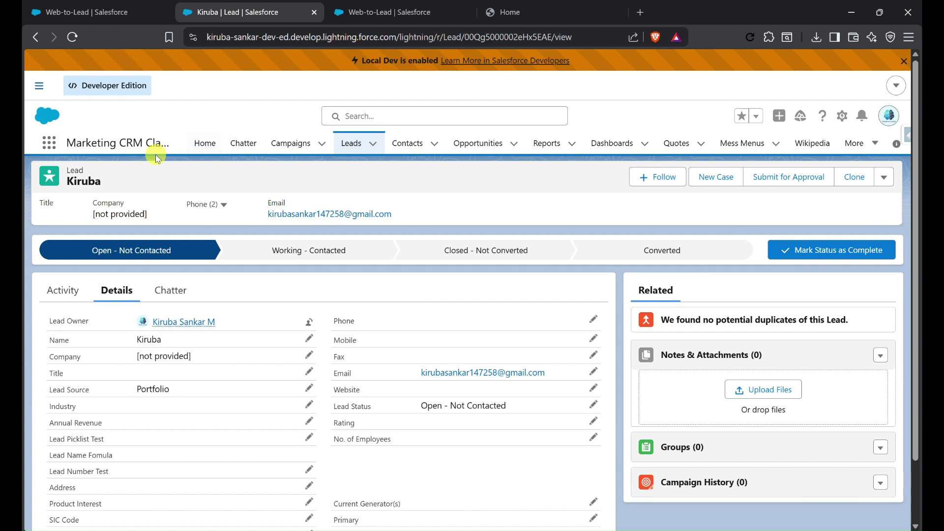
left_click_drag(122, 186, 66, 168)
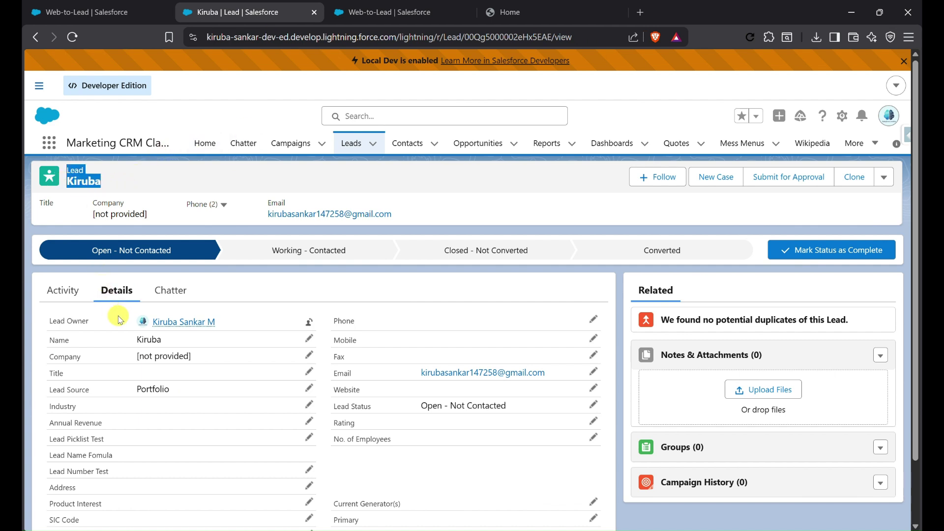
left_click_drag(120, 320, 202, 322)
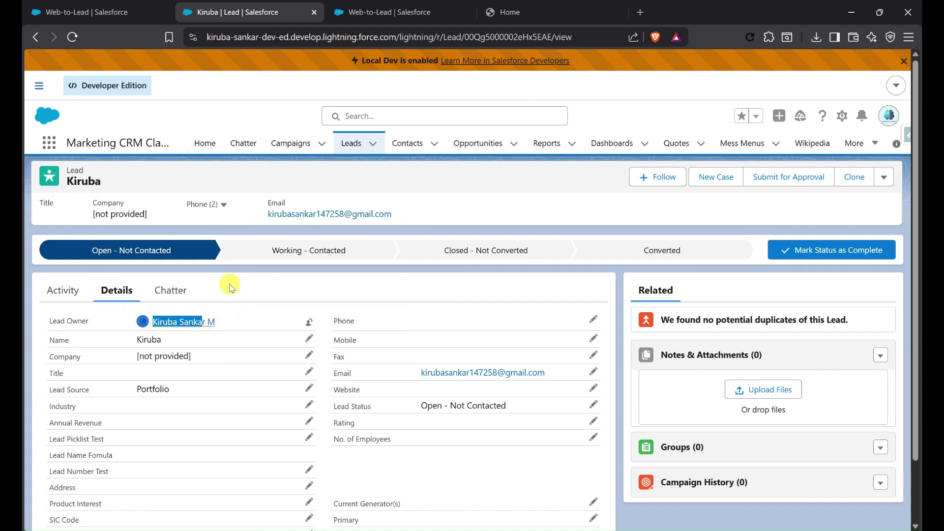
- Start creating a Web-to-Lead form and remove City and State/Province from its selected fields
left_click(418, 12)
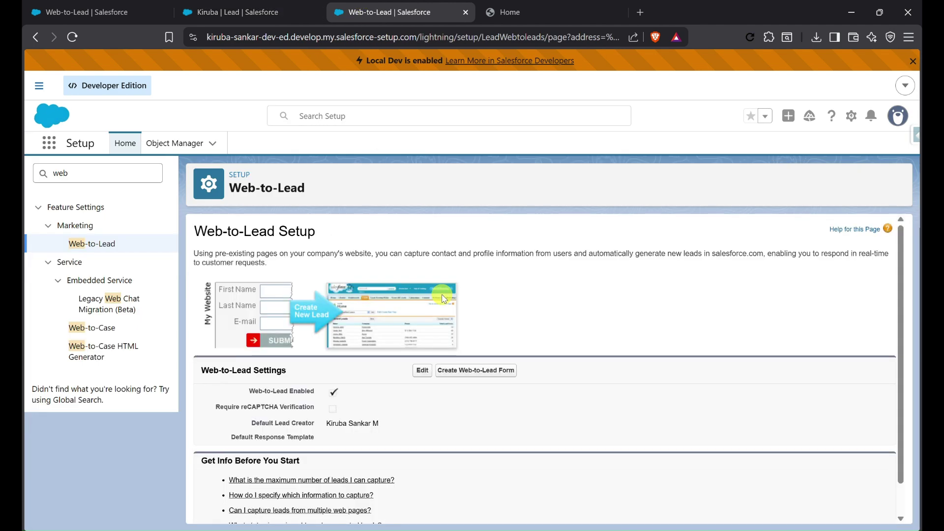
left_click(486, 378)
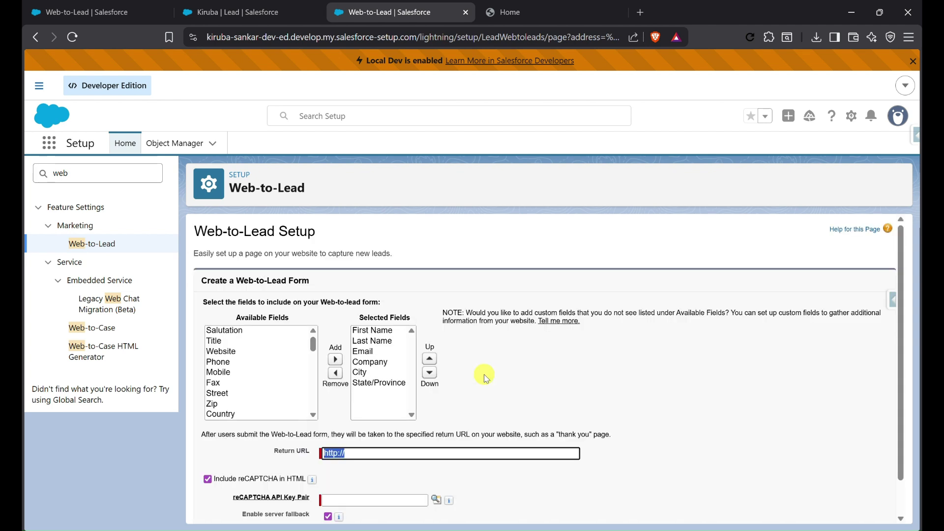
scroll(483, 374, "down", 1)
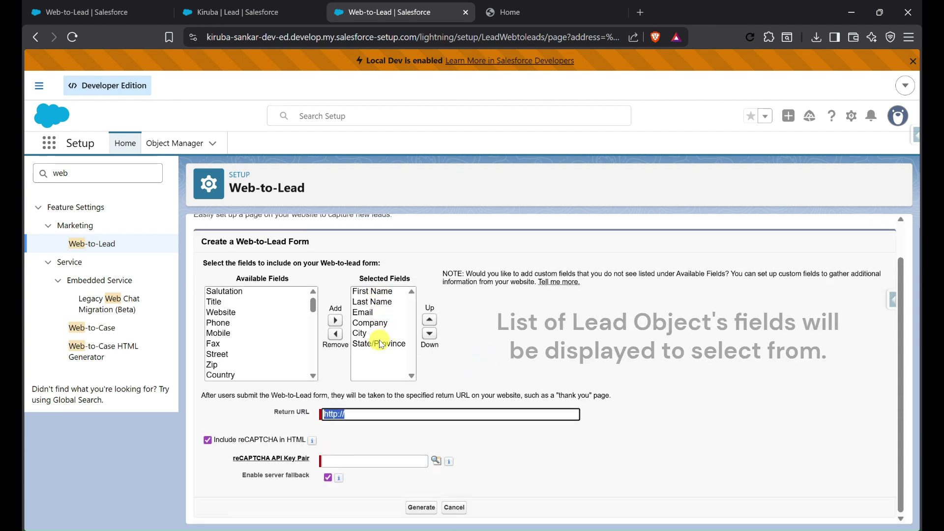
left_click_drag(367, 334, 380, 344)
left_click(336, 335)
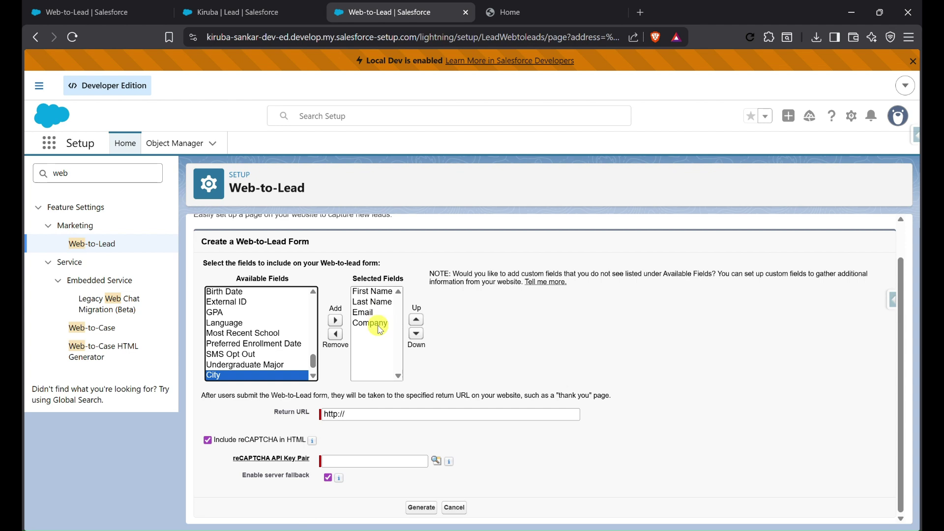
left_click(364, 419)
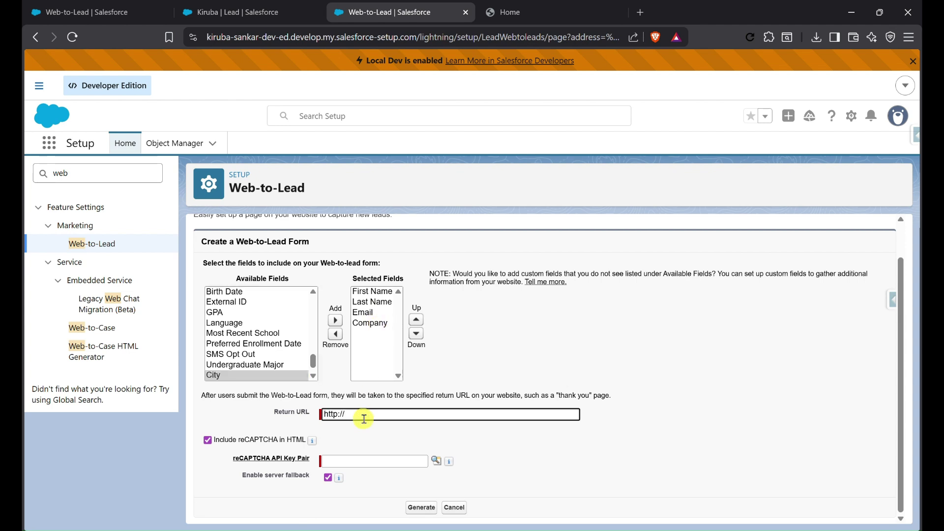
left_click(600, 16)
scroll(710, 418, "down", 10)
scroll(710, 420, "down", 10)
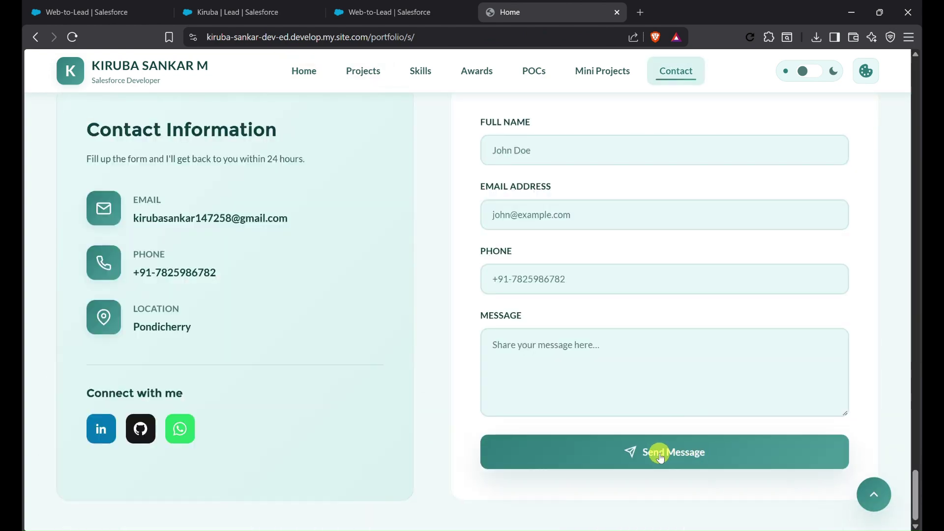
left_click(354, 6)
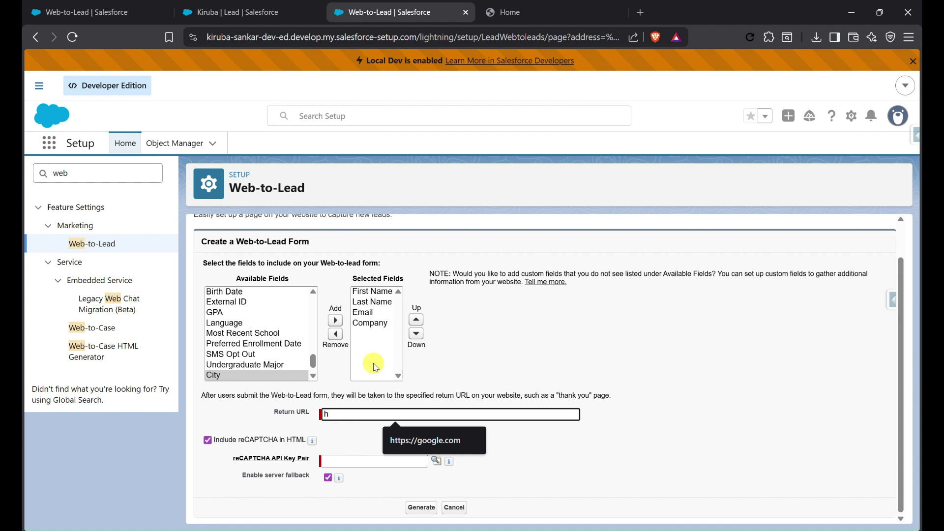
left_click(431, 450)
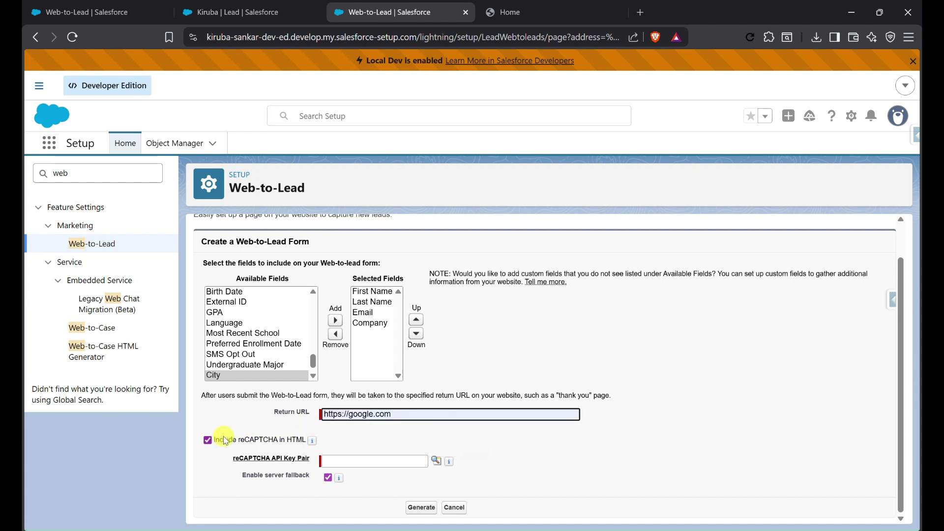
- Exclude reCAPTCHA from the Web-to-Lead form and generate its HTML code
left_click(208, 440)
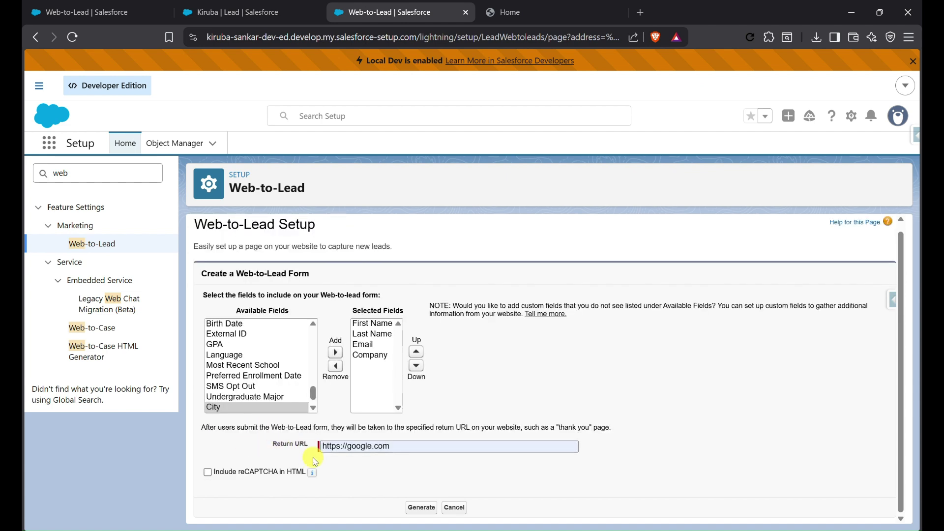
left_click(413, 508)
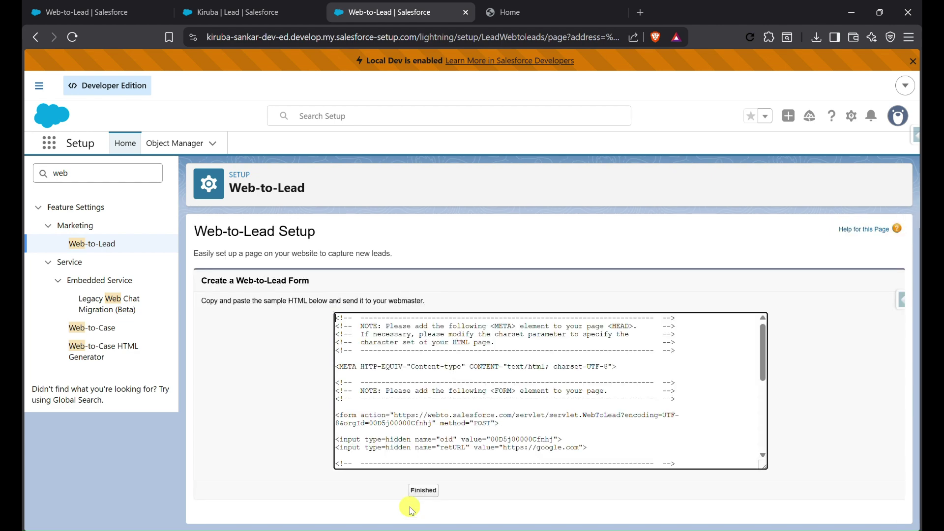
scroll(418, 426, "down", 10)
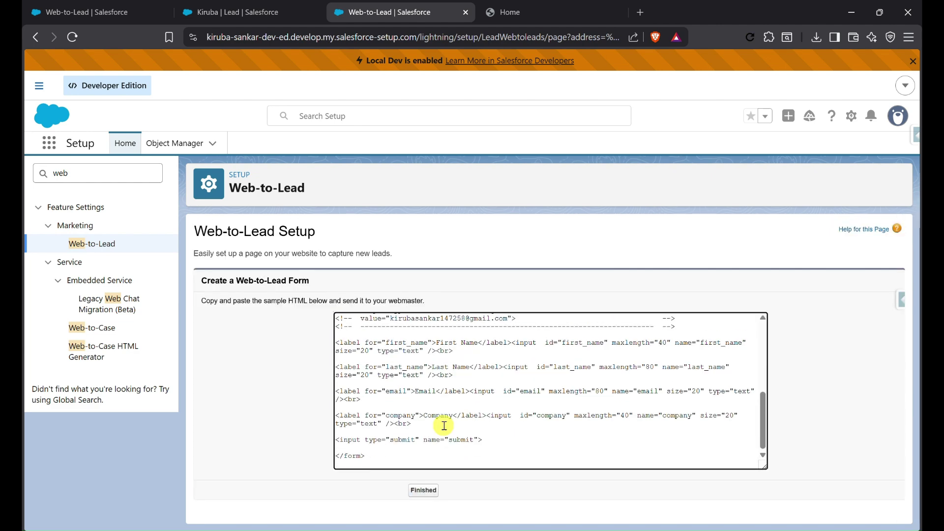
- Copy the entire generated form HTML into a new Notepad document
key("ctrl+a")
key("super")
type("note")
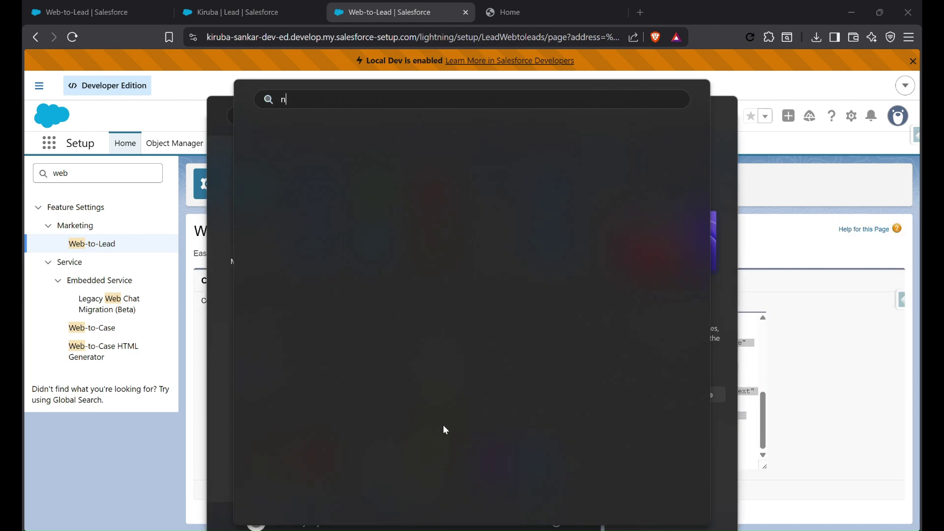
key("Return")
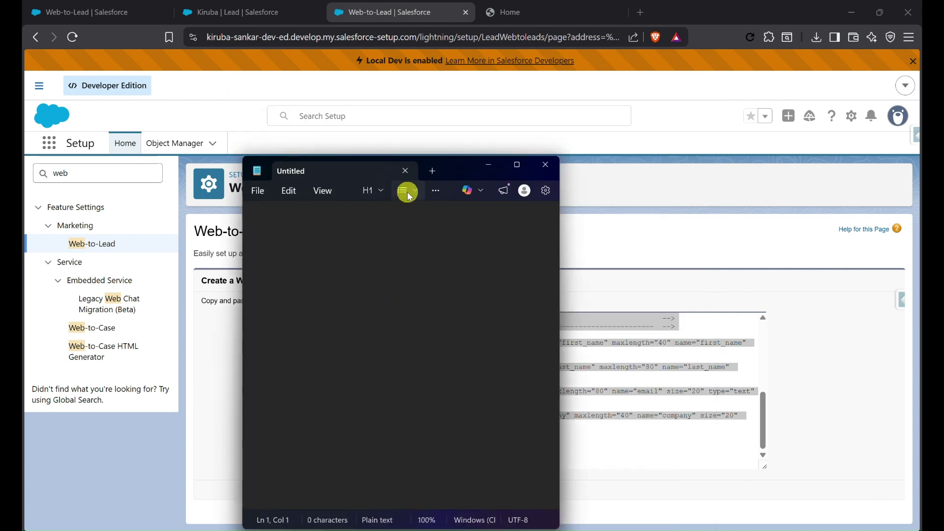
key("ctrl+v")
- Save the Notepad document as WebToLead.html in the Downloads folder, with All files as the file type
key("ctrl+s")
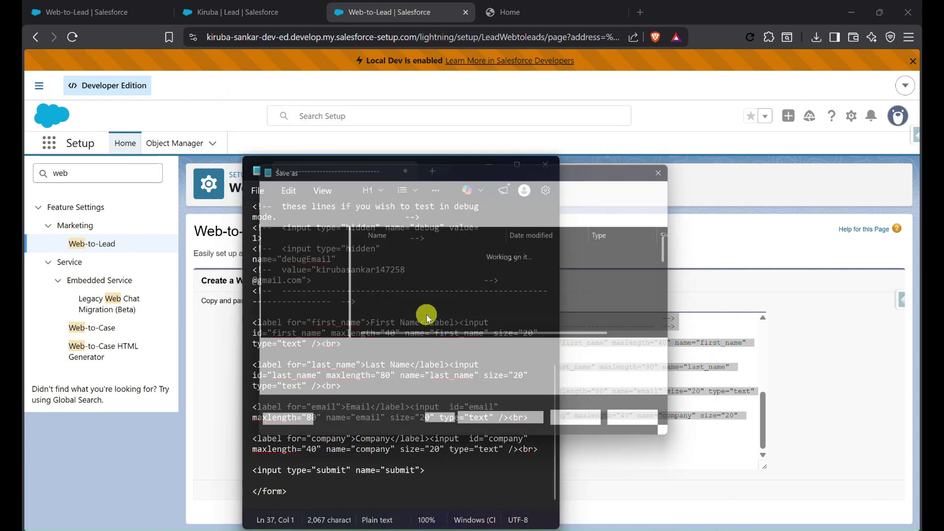
type("Web")
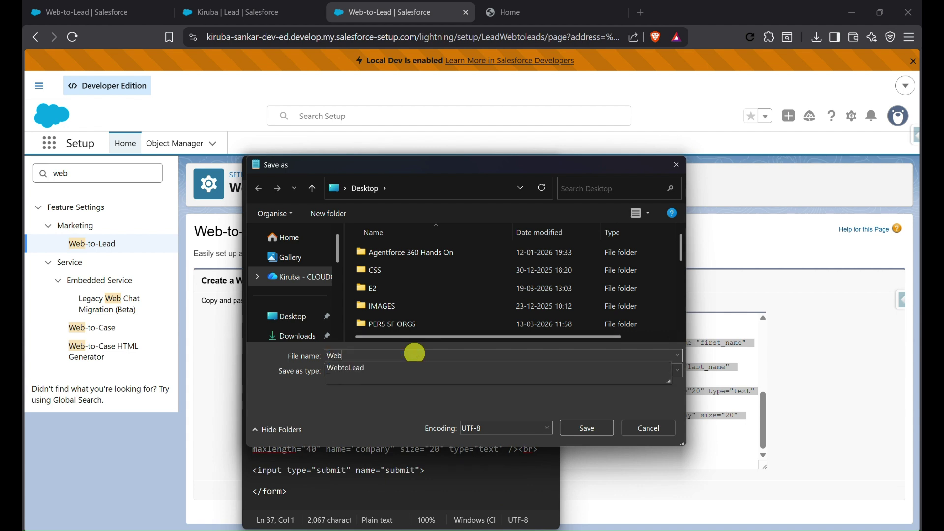
type("ToLead.html")
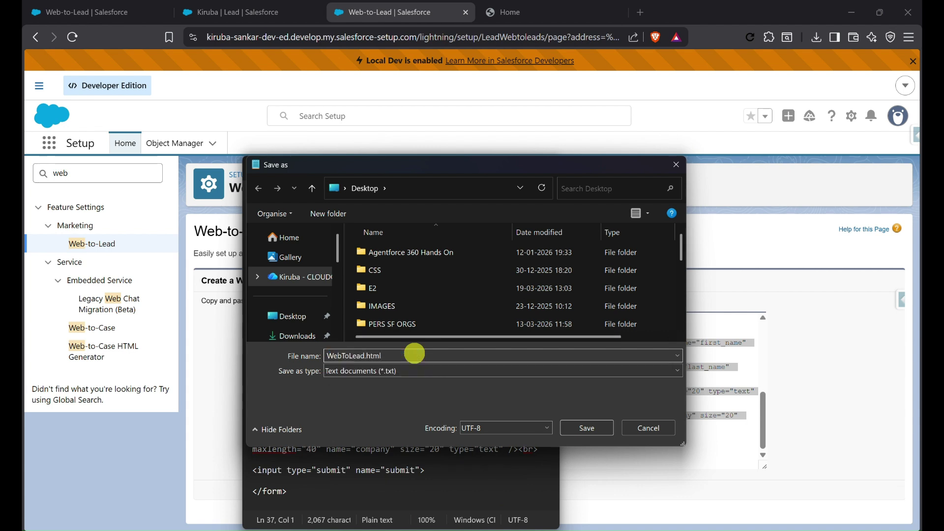
left_click(376, 371)
left_click(364, 401)
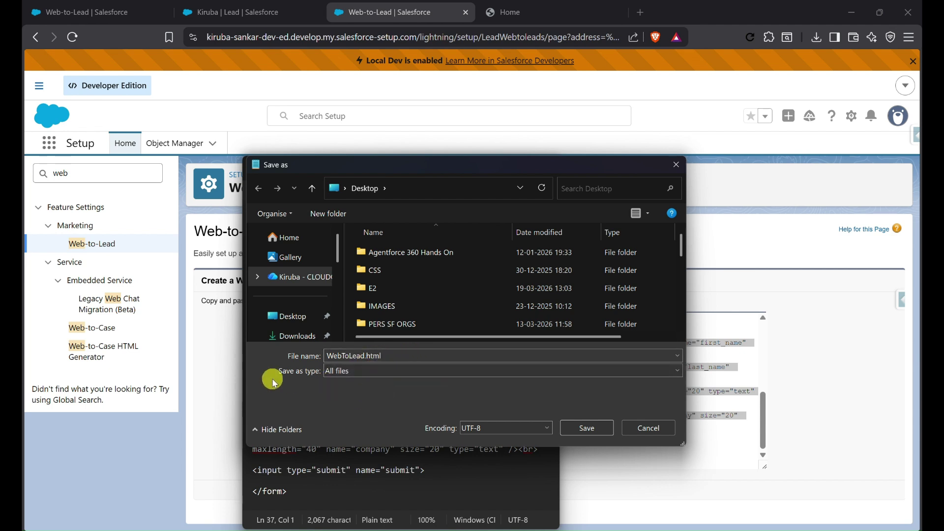
left_click(300, 335)
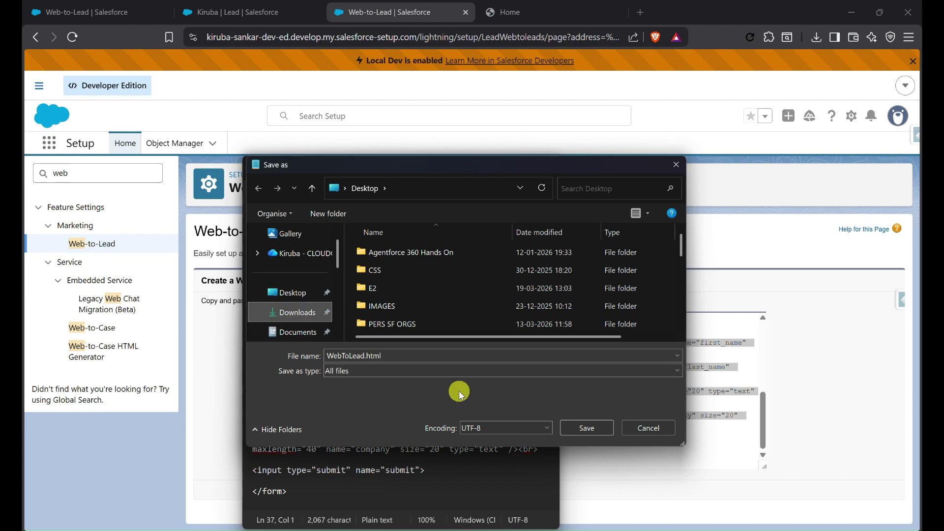
left_click(571, 424)
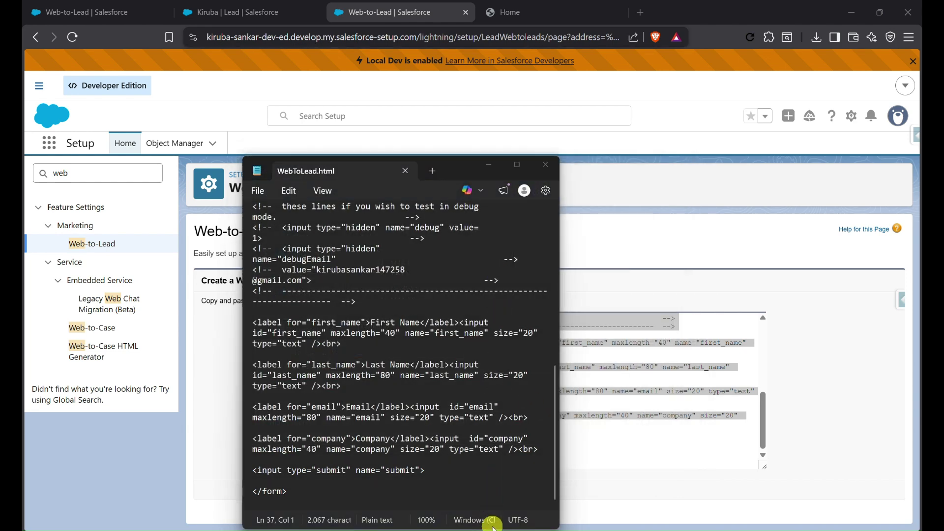
- Open the saved WebToLead.html file from the Downloads folder in the browser
key("super+e")
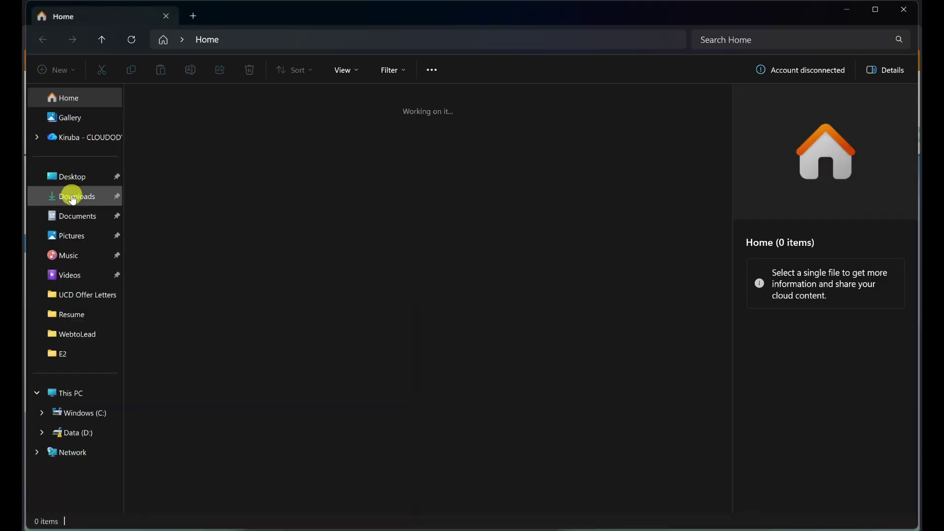
left_click(73, 198)
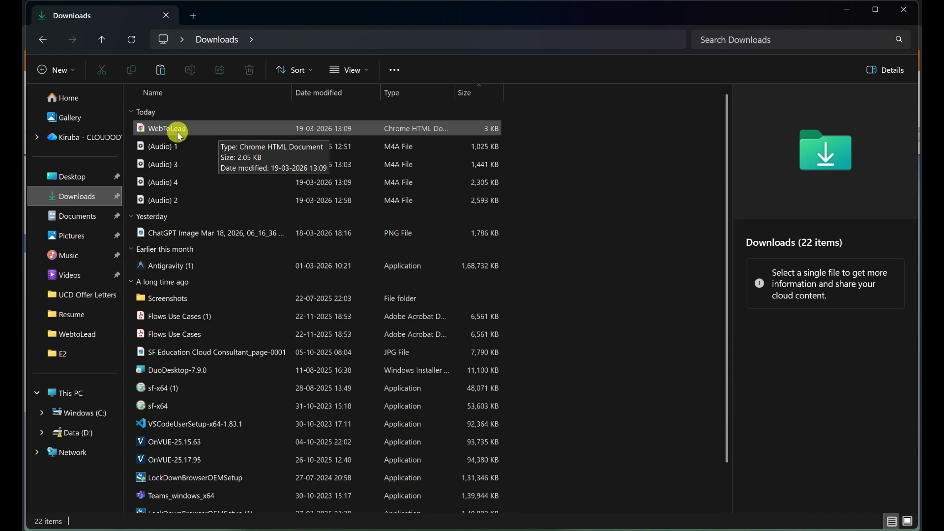
double_click(198, 126)
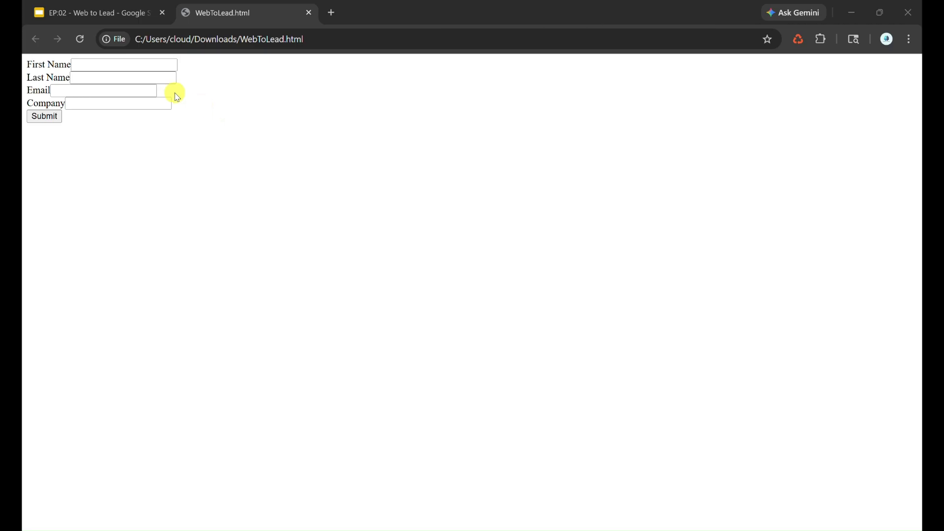
- Submit the plain HTML form with the first name Test and check the Today's Leads list in Salesforce
left_click(101, 66)
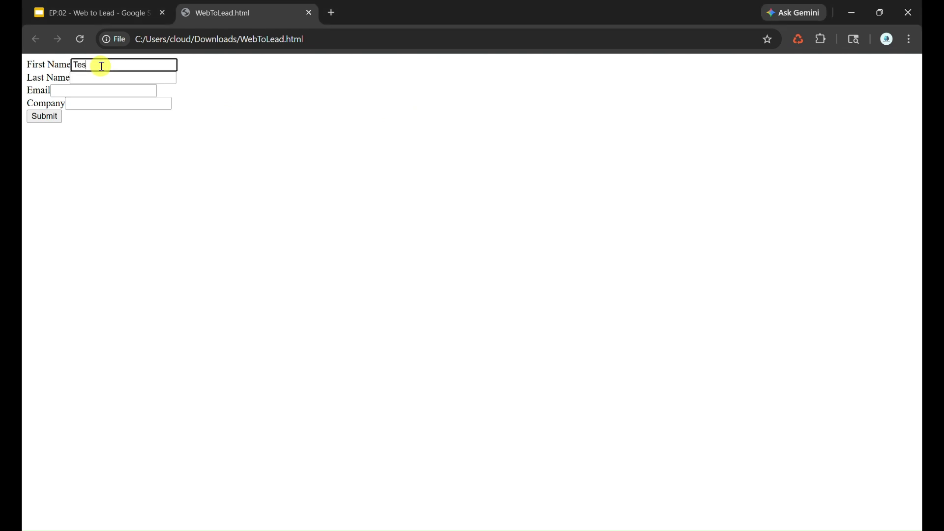
left_click(49, 116)
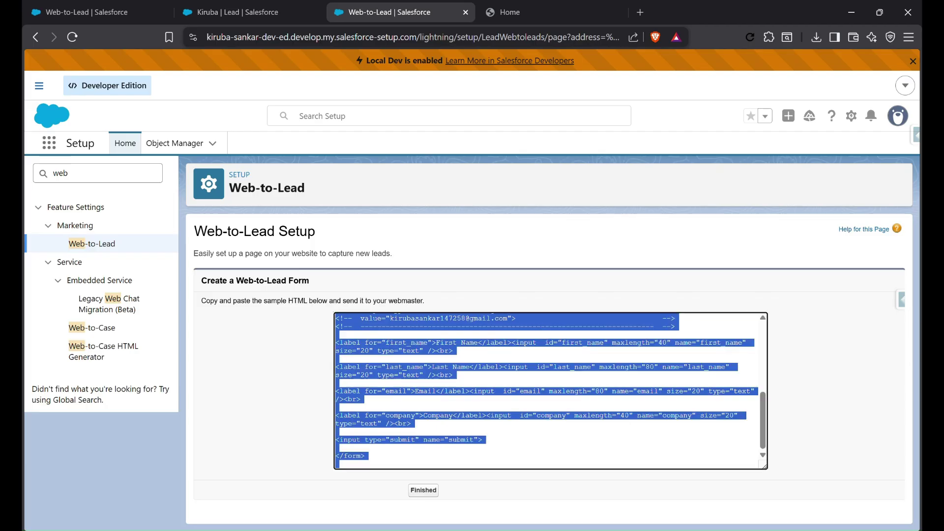
left_click(246, 12)
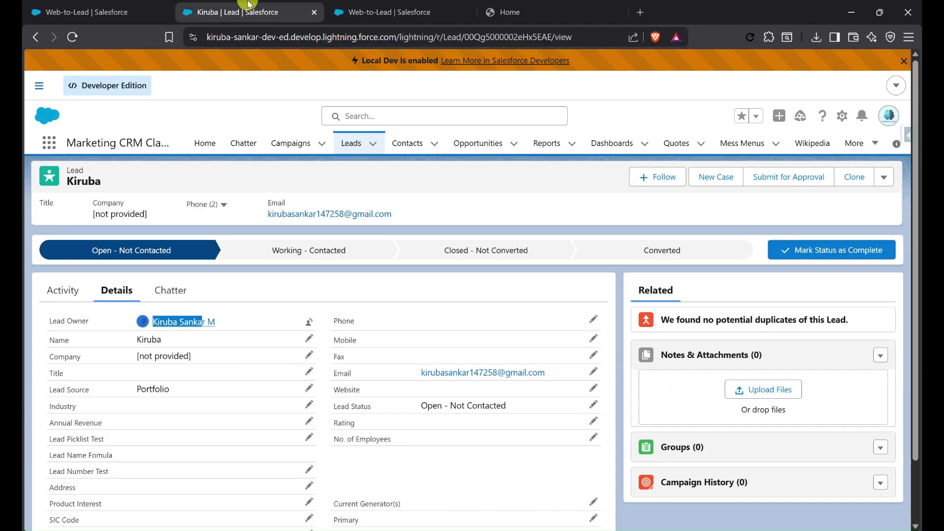
left_click(351, 143)
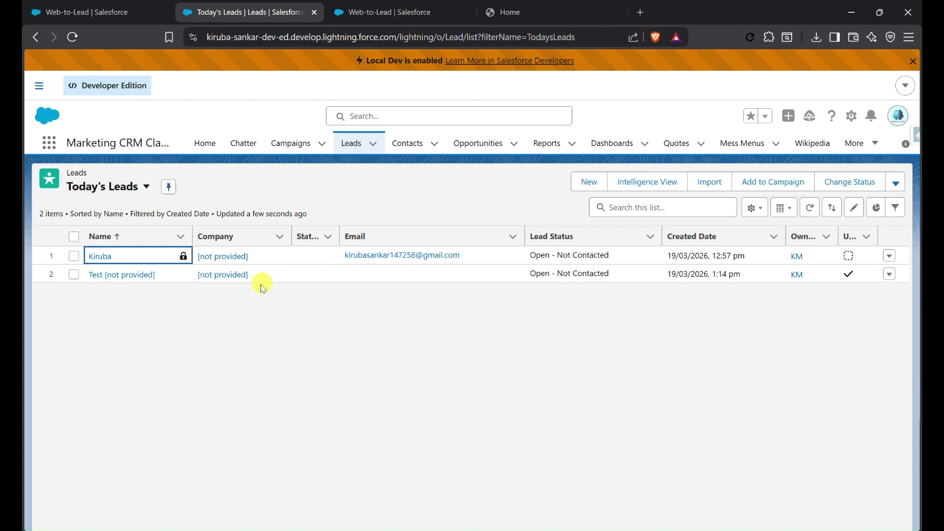
- Switch to Claude and write a prompt asking to beautify the Web-to-Lead form's UI/UX while keeping its required parameters, action URL and input names
key("alt+Tab")
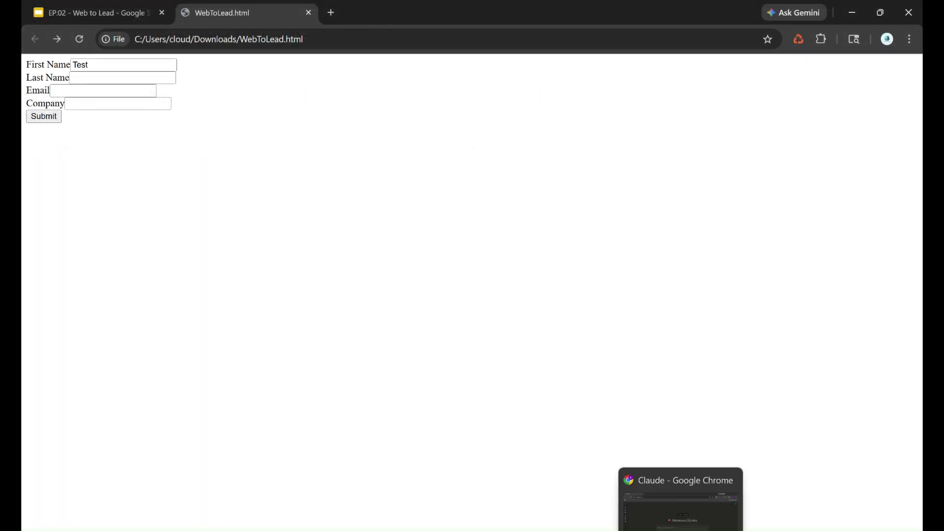
left_click(693, 476)
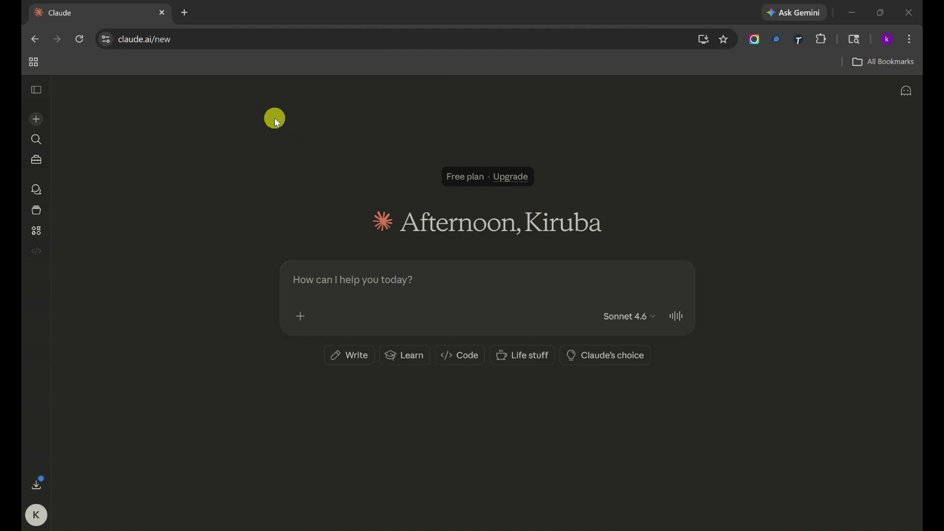
left_click(348, 274)
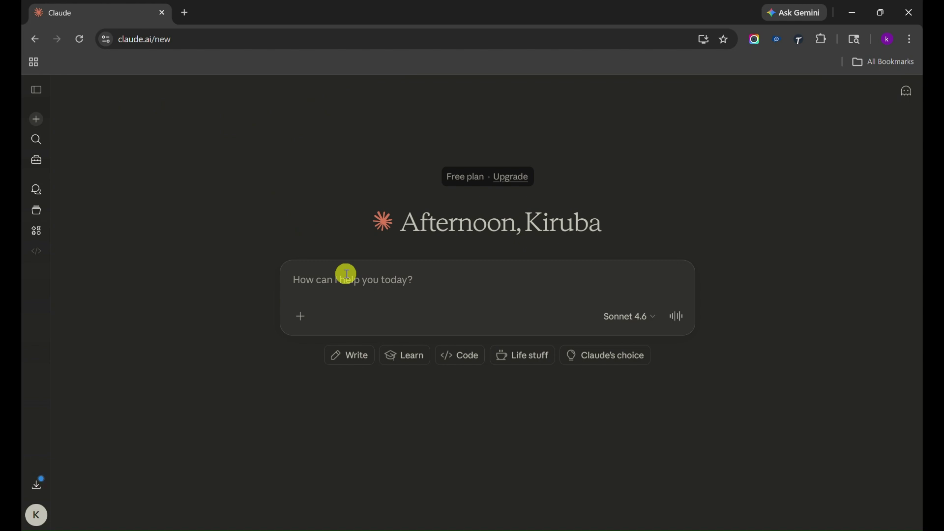
type("I have a Salesforce Web-to-Lead HTML form. I want you to enhance and beautify the UI/UX of this form to make it look modern, clean, and professional (like a real website form). You can improve styling using CSS, layout, spacing, colors, and responsiveness. You may also wrap elements in containers, add labels, placeholders, and improve overall user experience. ⚠ Important Requirements: Do NOT remove or modify any required Web-to-Lead parameters such as oid, retURL, and input field names. Do NOT change the form action URL. All existing input name attributes must remain exactly the same. Ensure the form continues to submit successfully to Salesforce. You can reorganize the structure, add classes, and include CSS (inline or internal), but the functionality must remain intact. Here is my existing Web-to-Lead form code:")
key("shift+Return")
key("shift+Return")
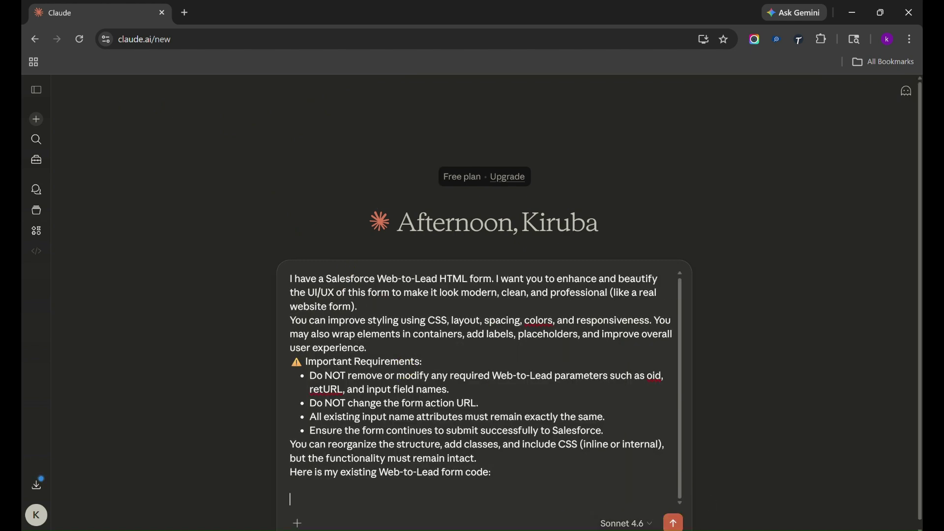
- Copy the full WebToLead.html code from Notepad, add it to the end of the Claude prompt and send the prompt
mouse_move(561, 529)
left_click(585, 471)
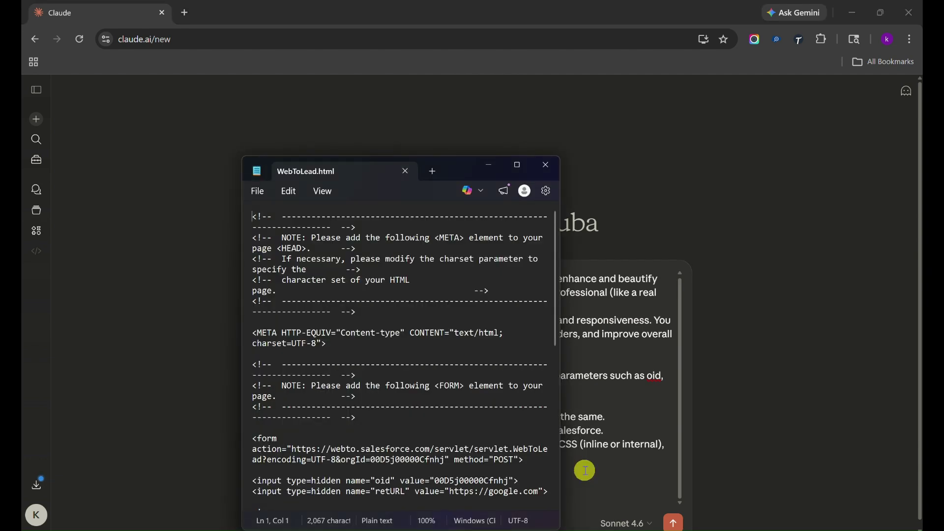
left_click(453, 333)
key("ctrl+a")
key("ctrl+c")
key("alt+Tab")
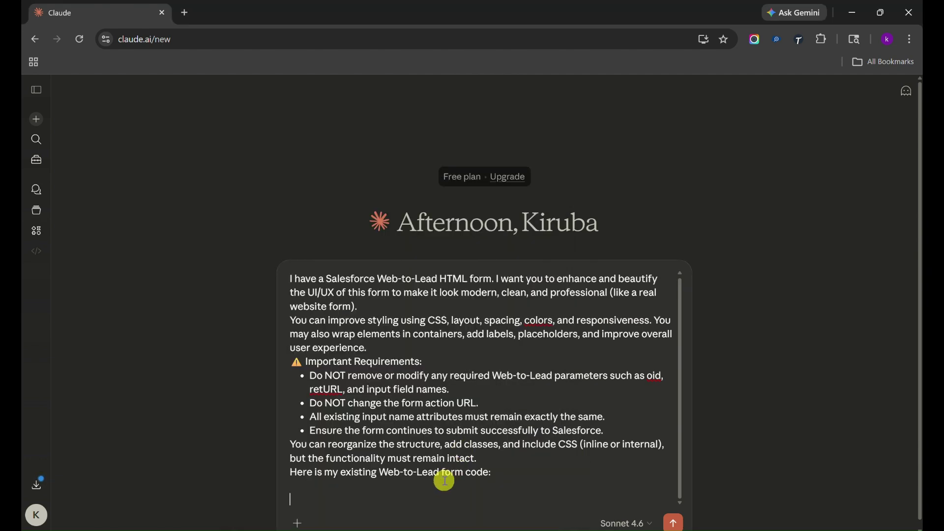
key("ctrl+v")
key("Return")
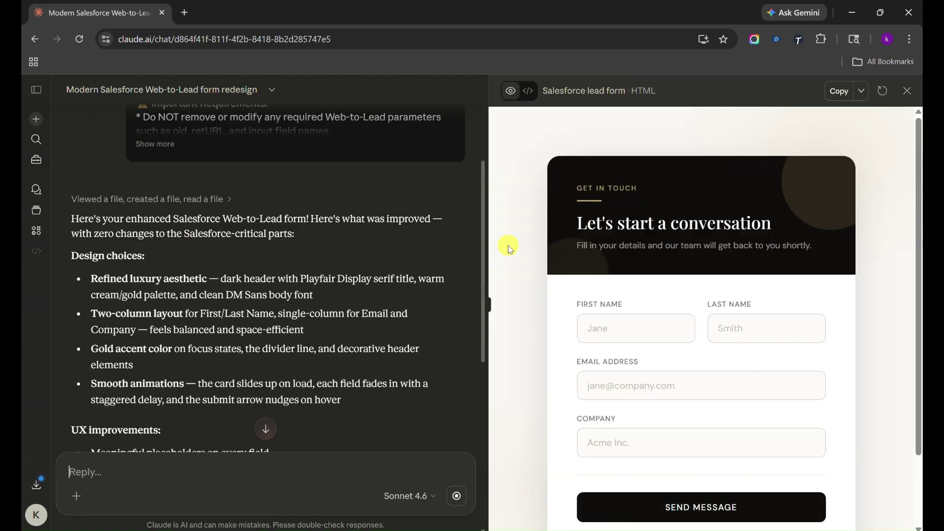
- Overwrite WebToLead.html in Notepad with the redesigned form code from Claude and reload the page in the browser
scroll(509, 249, "down", 1)
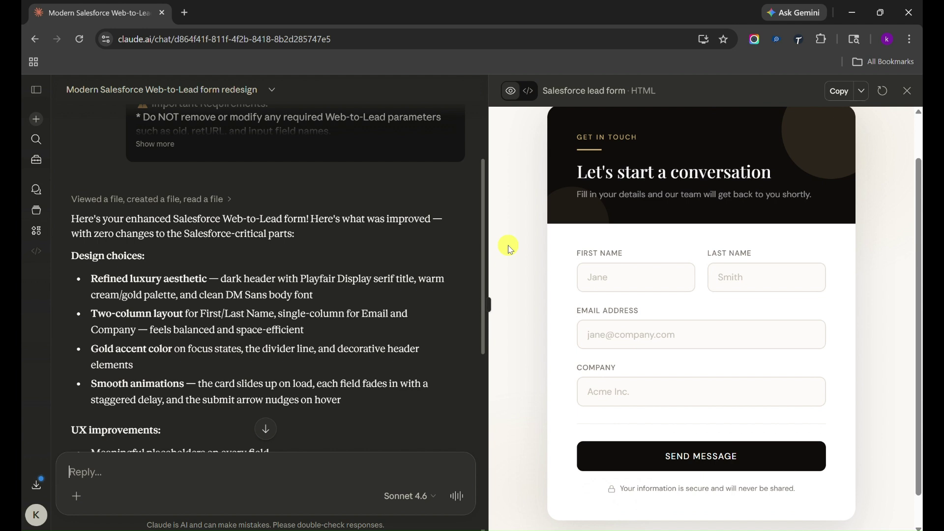
left_click(529, 90)
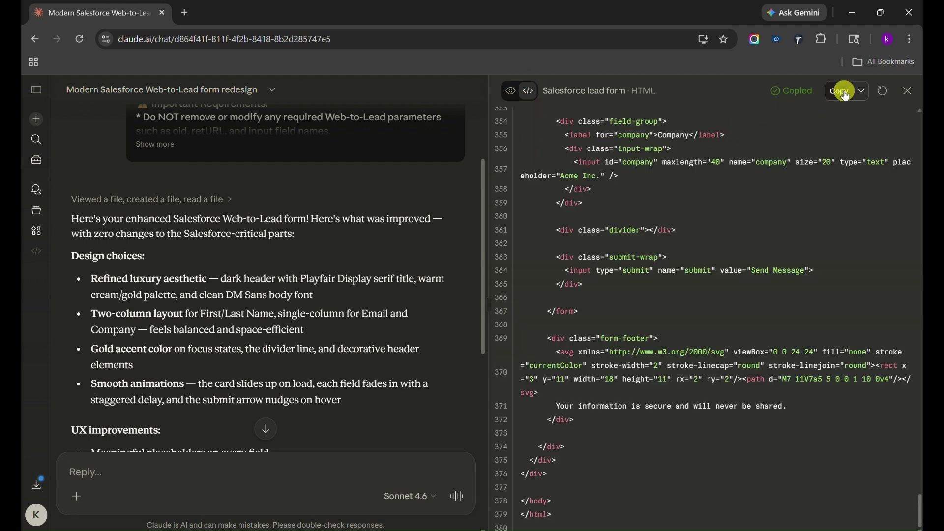
mouse_move(519, 530)
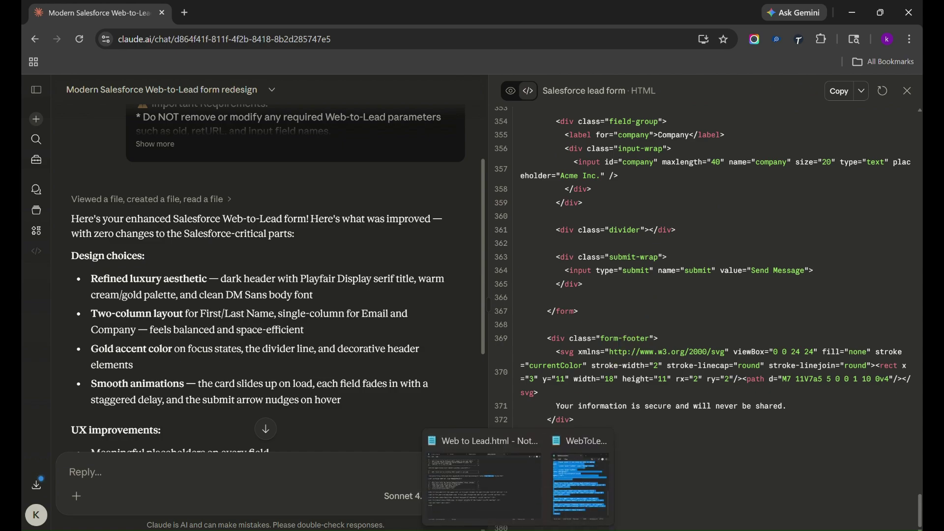
left_click(580, 487)
left_click(469, 348)
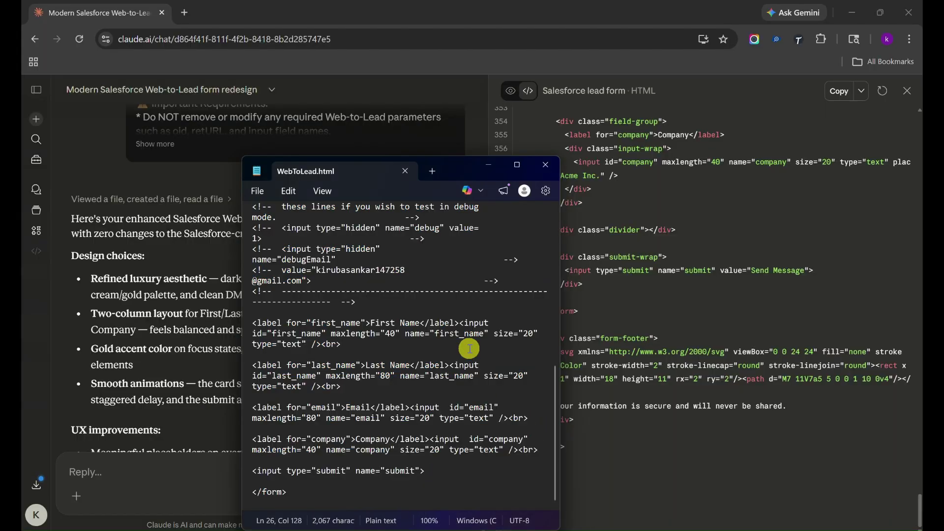
scroll(469, 349, "up", 4)
key("ctrl+a")
key("ctrl+v")
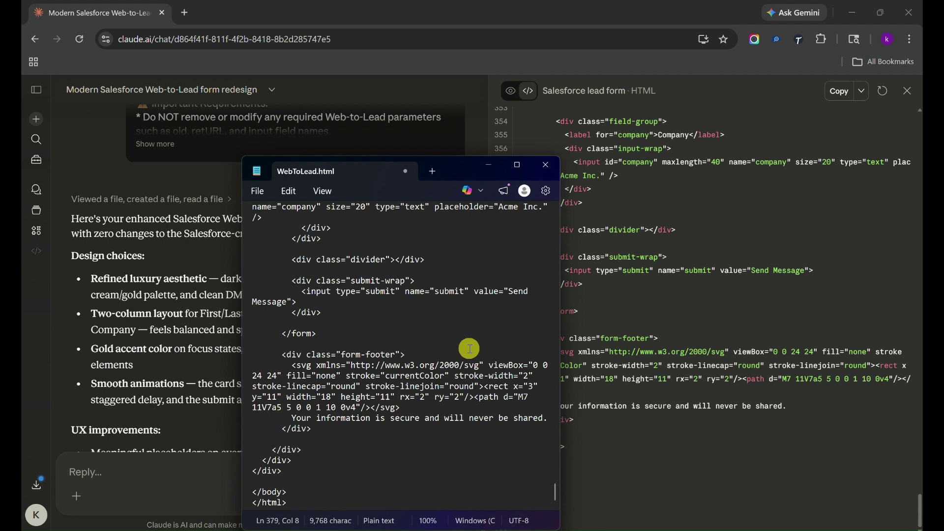
left_click(480, 529)
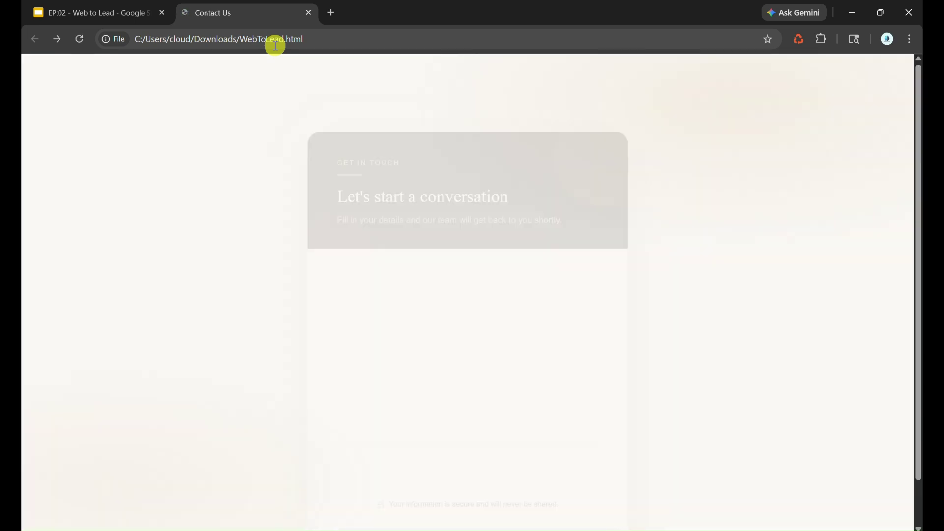
scroll(364, 319, "down", 1)
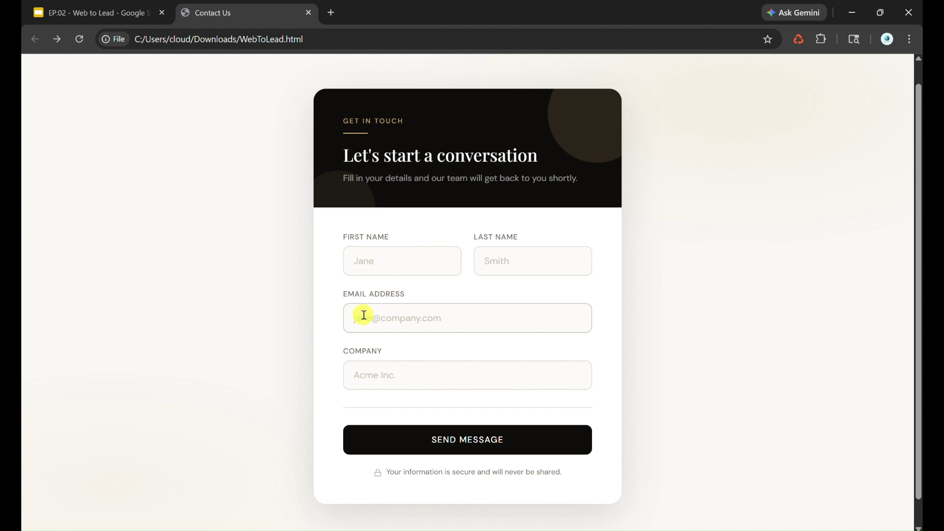
- Submit the redesigned form with the first name Demo and refresh the Today's Leads list in Salesforce
left_click(398, 263)
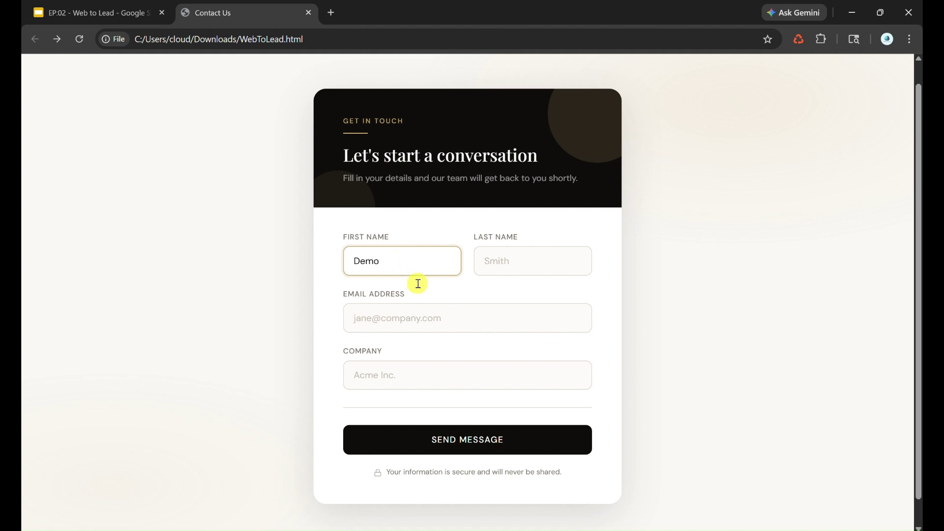
left_click(465, 428)
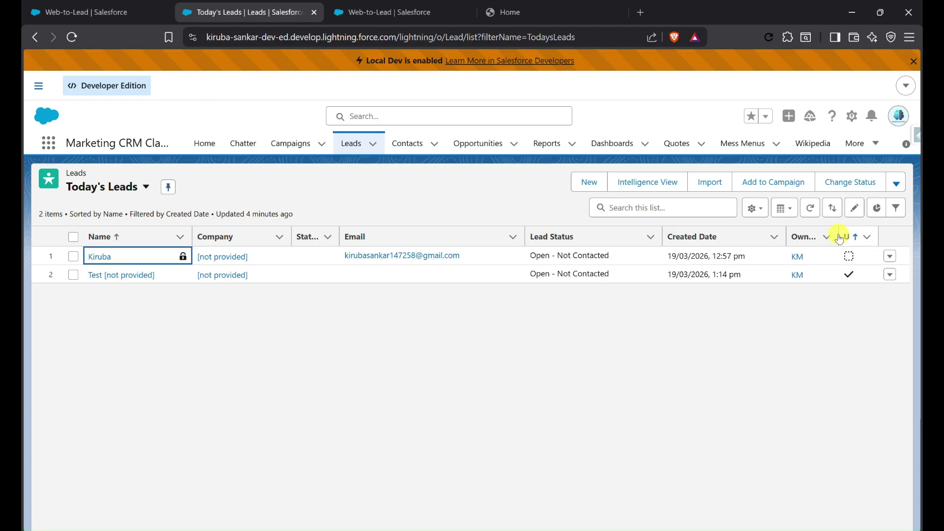
left_click(811, 208)
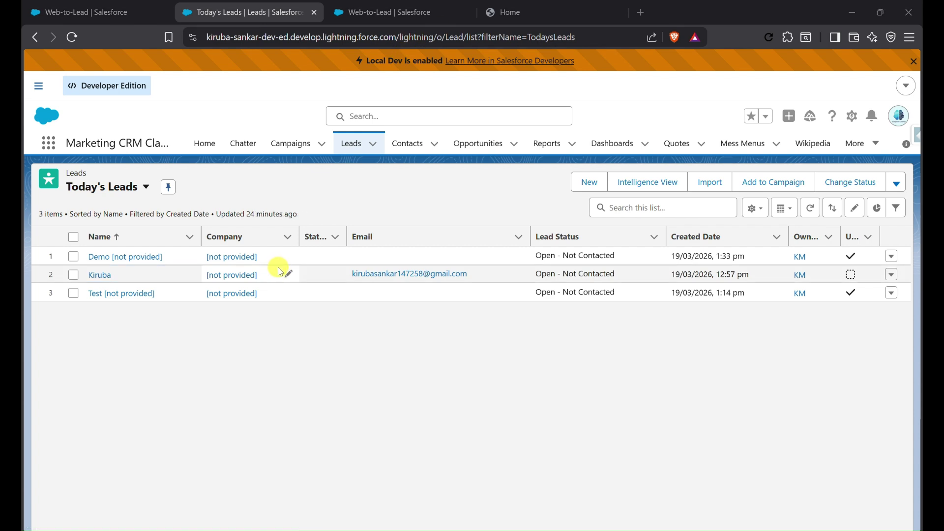
- Examine the generated HTML in Web-to-Lead Setup, from the form action and hidden inputs down to the submit input
left_click(354, 13)
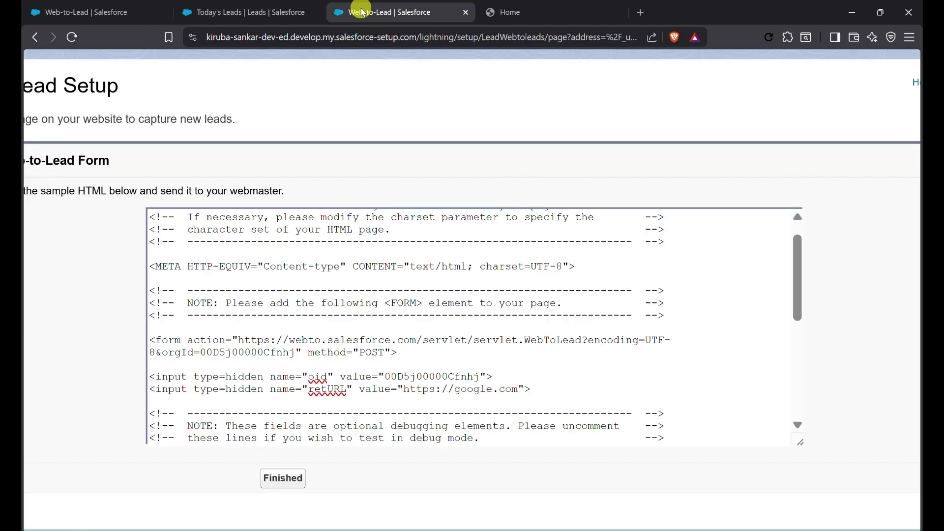
scroll(348, 405, "down", 1)
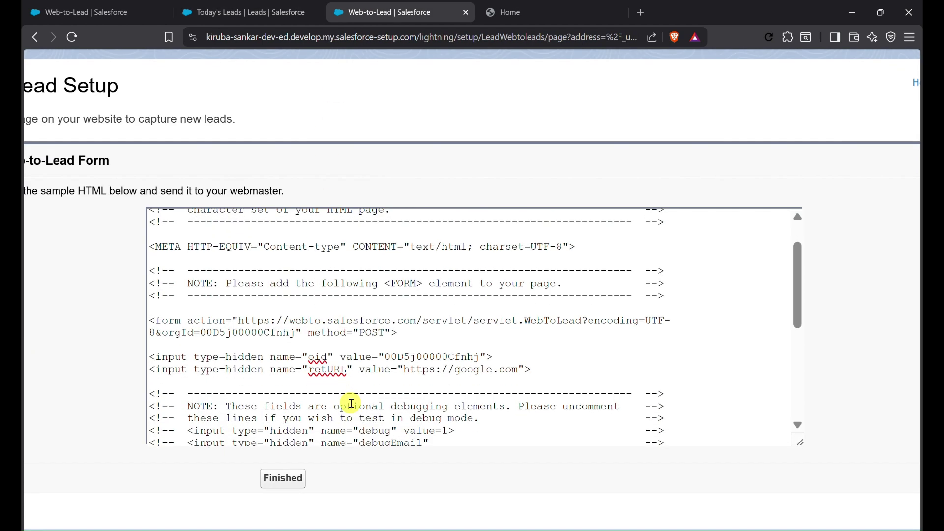
scroll(483, 401, "down", 3)
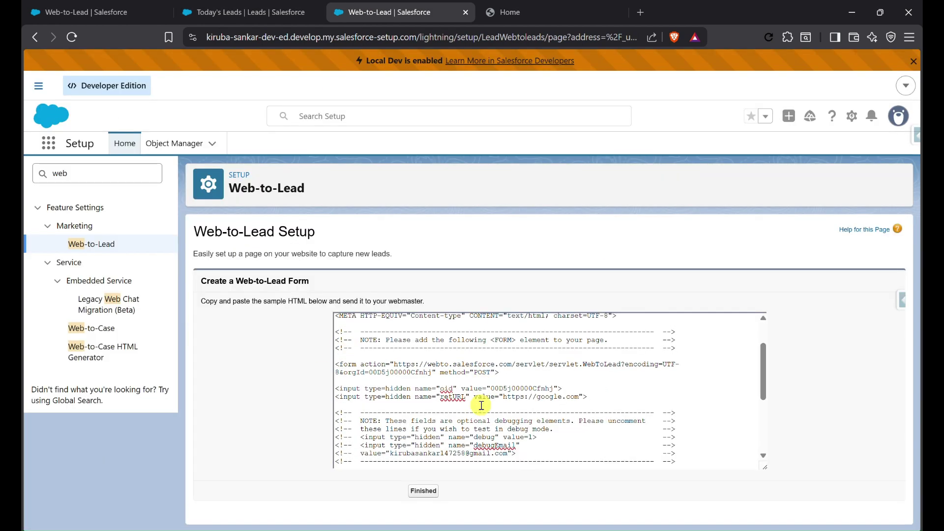
scroll(481, 406, "up", 5)
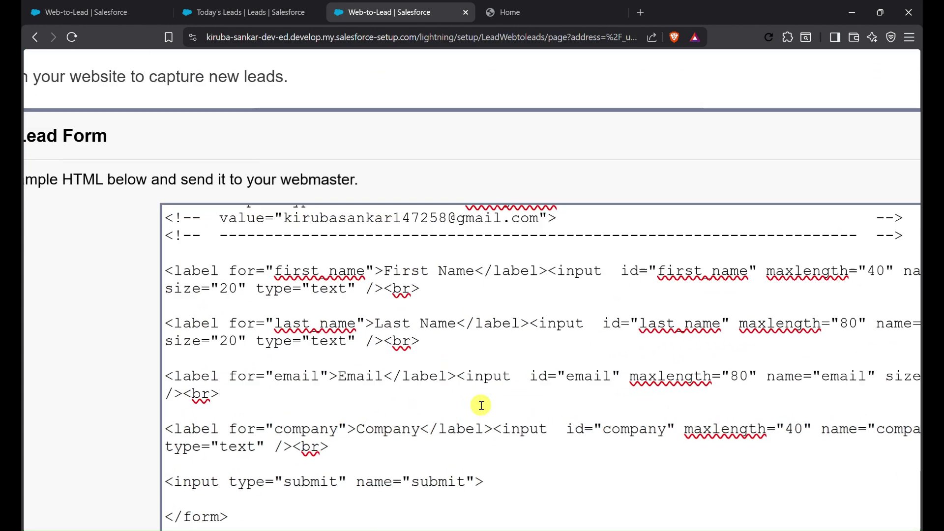
scroll(482, 405, "right", 2)
left_click_drag(171, 482, 321, 482)
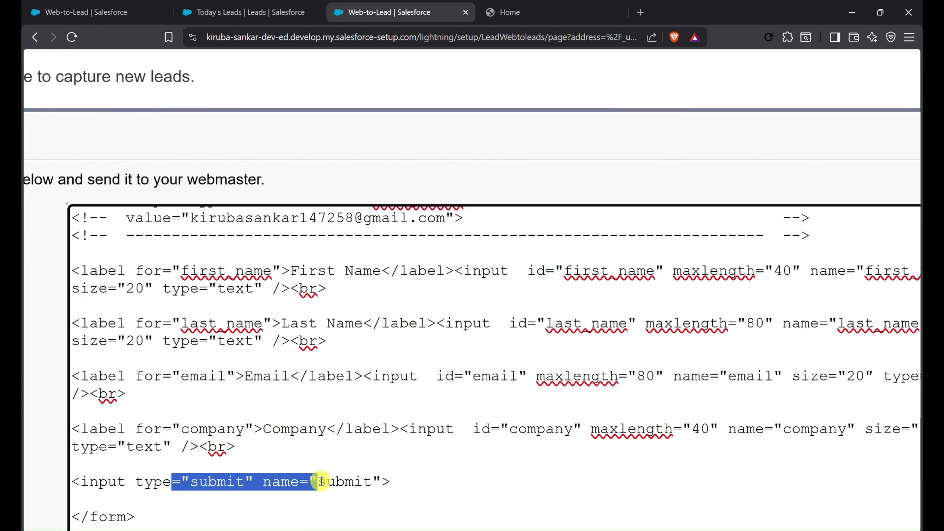
- Review the submit input and the form action URL in the generated Web-to-Lead HTML
left_click(369, 482)
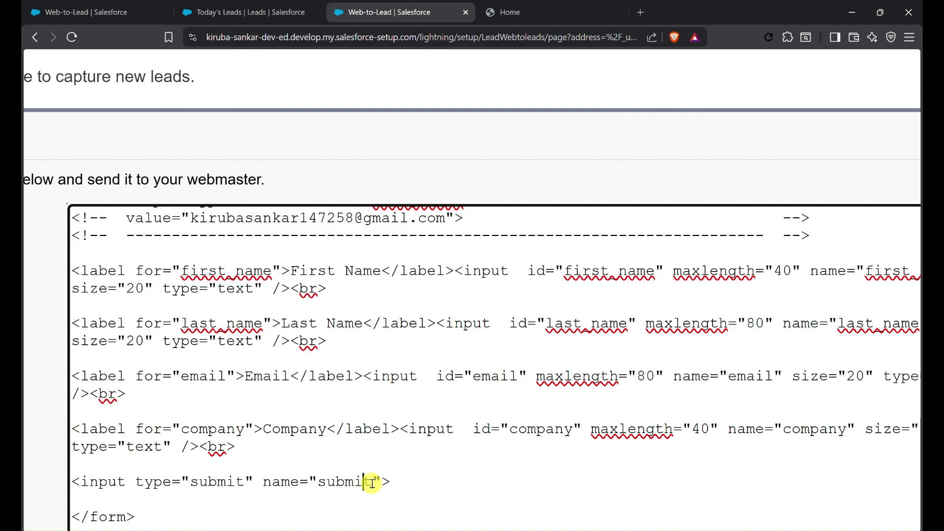
scroll(433, 476, "down", 2)
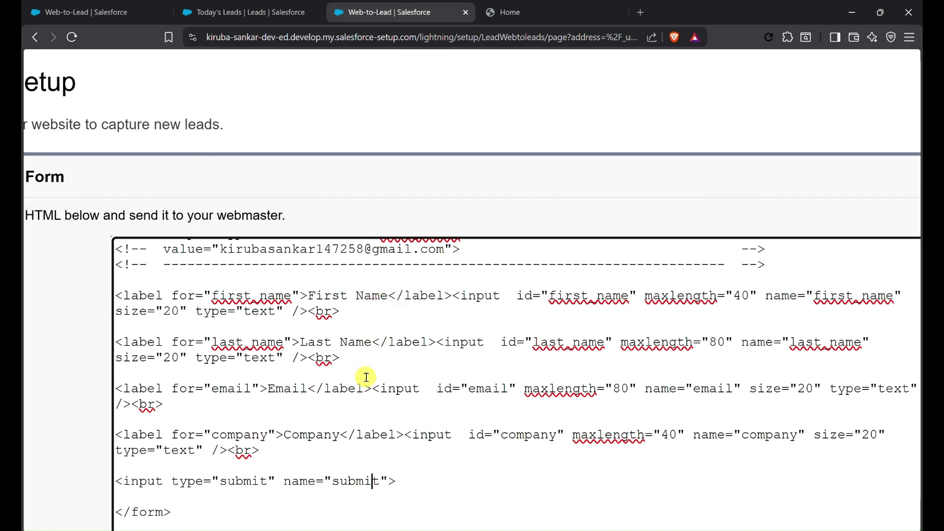
scroll(371, 423, "up", 6)
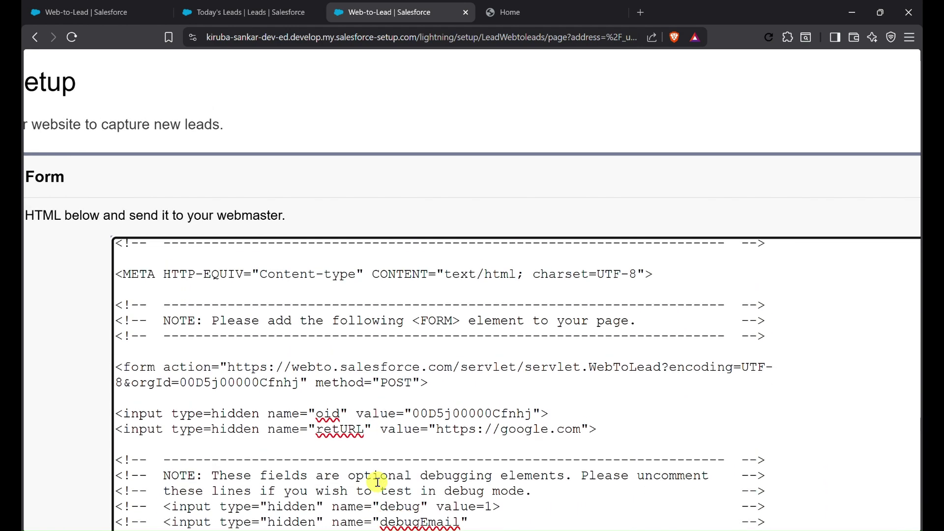
left_click_drag(230, 368, 237, 368)
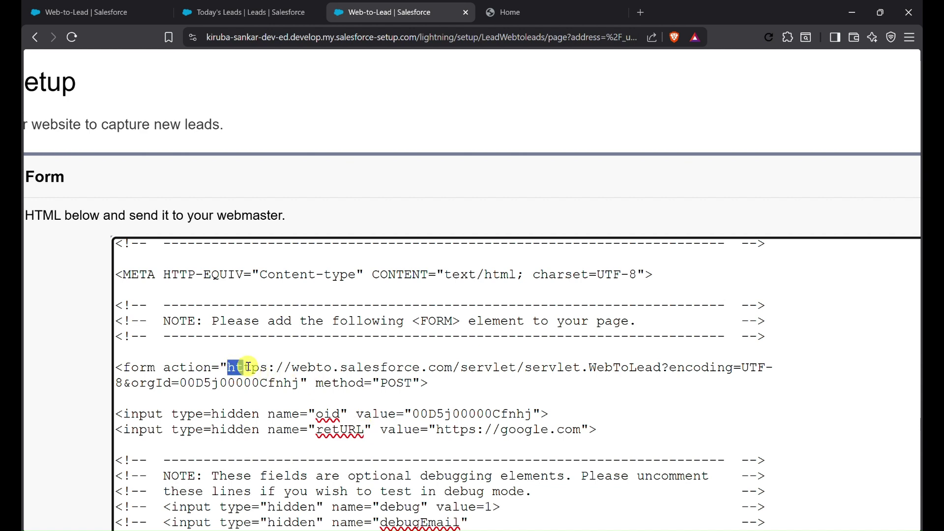
left_click_drag(164, 368, 243, 369)
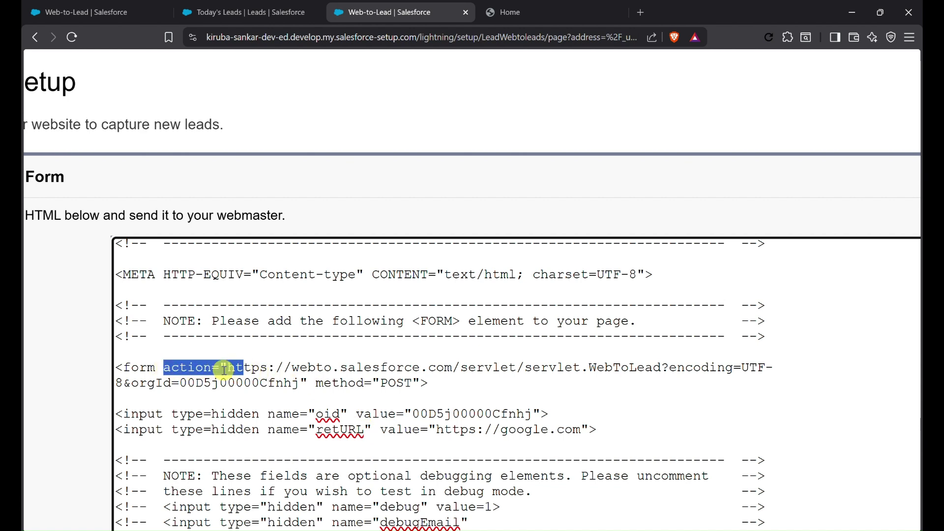
left_click(259, 368)
left_click_drag(227, 367, 674, 369)
scroll(674, 369, "down", 4)
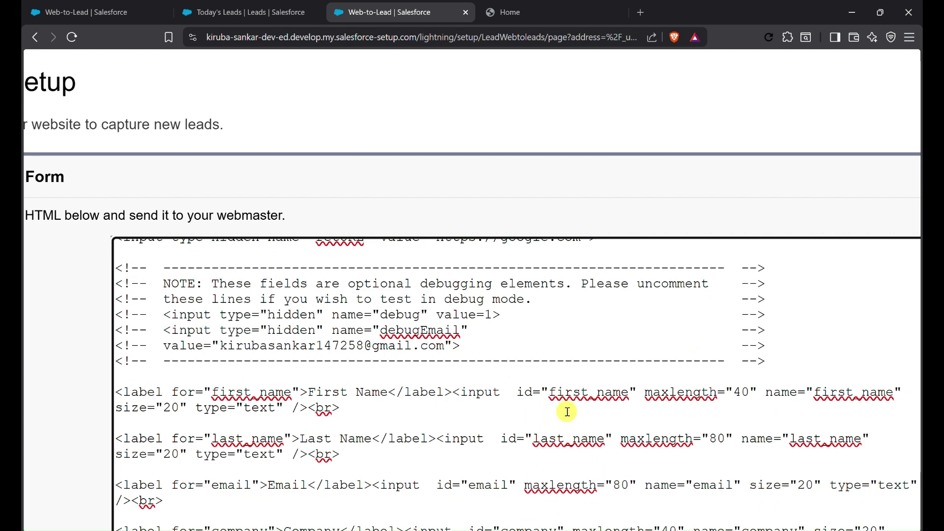
scroll(567, 412, "up", 2)
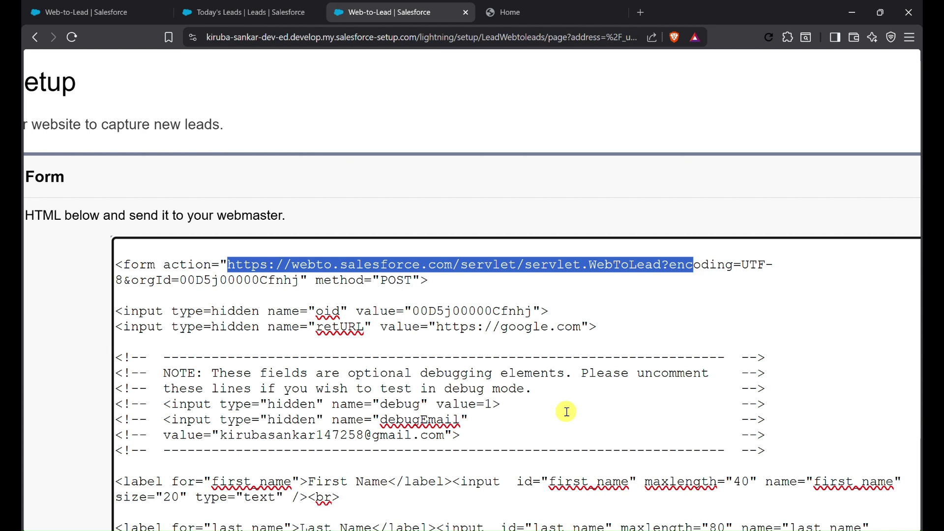
- Examine the hidden oid and retURL inputs and their values in the generated form HTML
left_click(557, 310)
left_click_drag(558, 311, 146, 300)
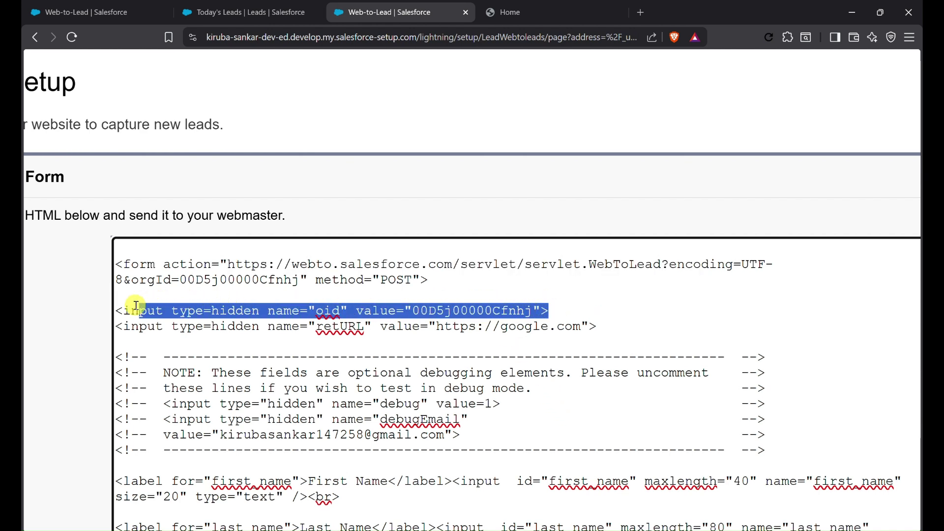
double_click(281, 310)
double_click(329, 309)
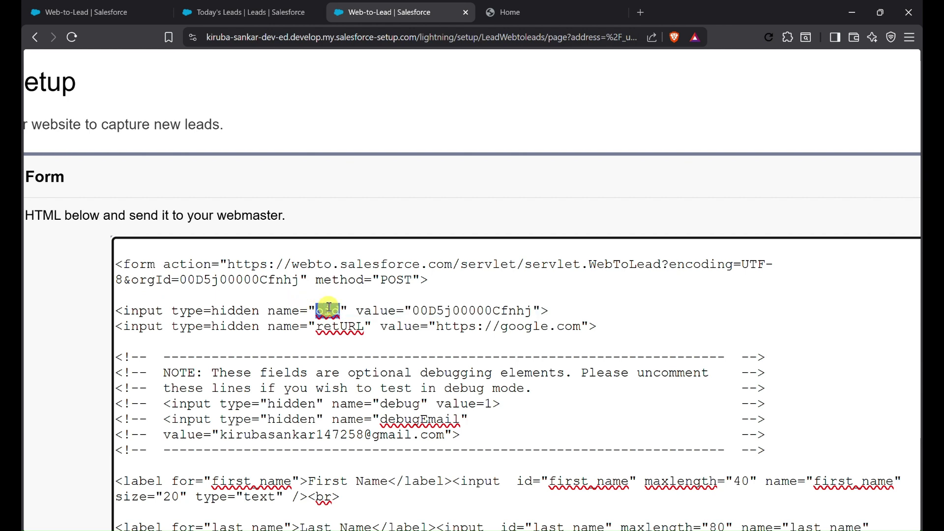
left_click(455, 310)
double_click(454, 310)
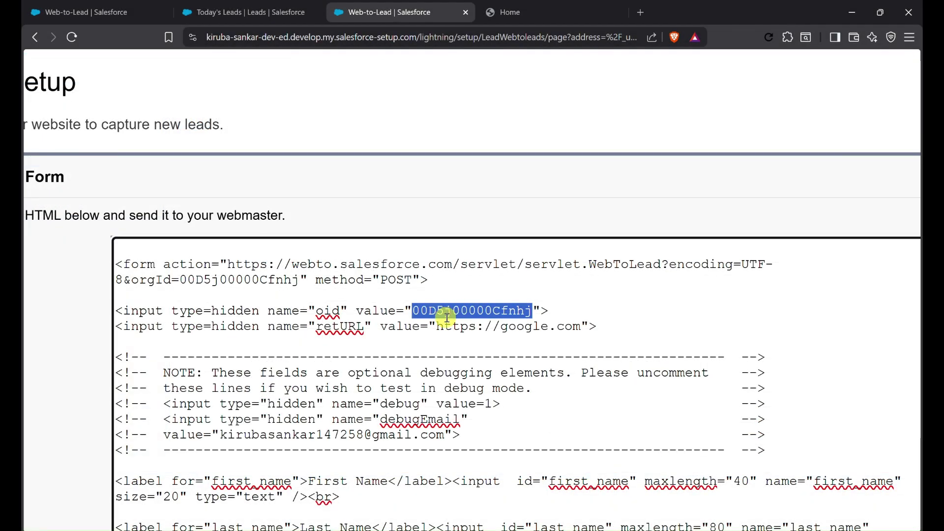
triple_click(438, 326)
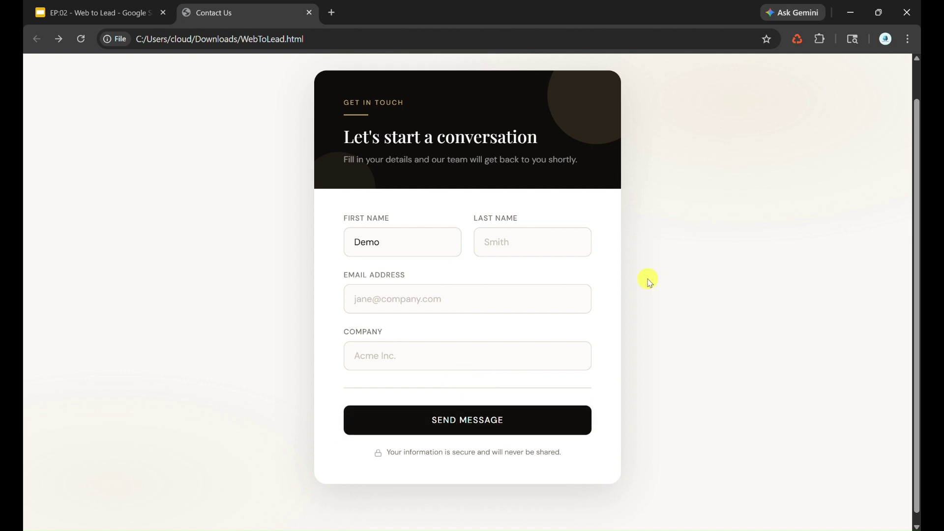
- Open Chrome's developer tools on the redesigned contact form and submit it with the first name Demo 1 while recording network activity
key("ctrl+shift+i")
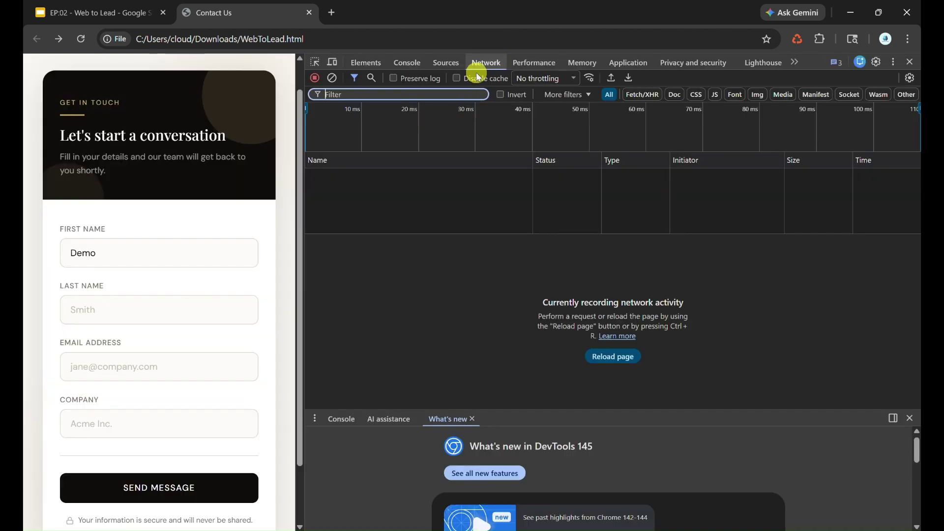
left_click(190, 260)
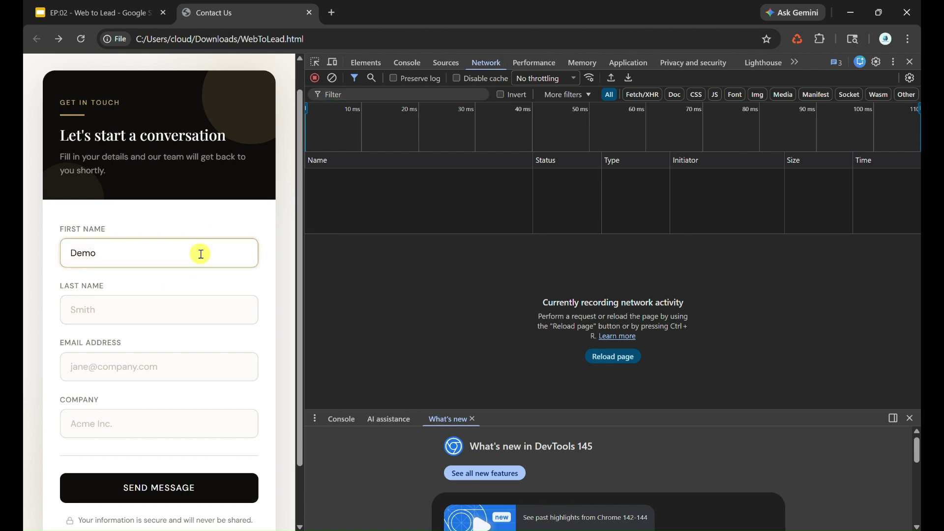
left_click(158, 489)
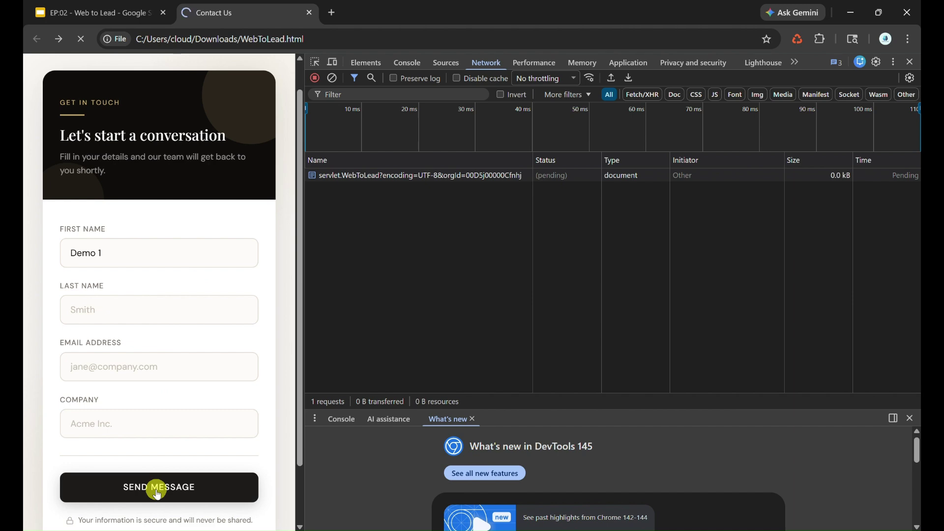
left_click(393, 180)
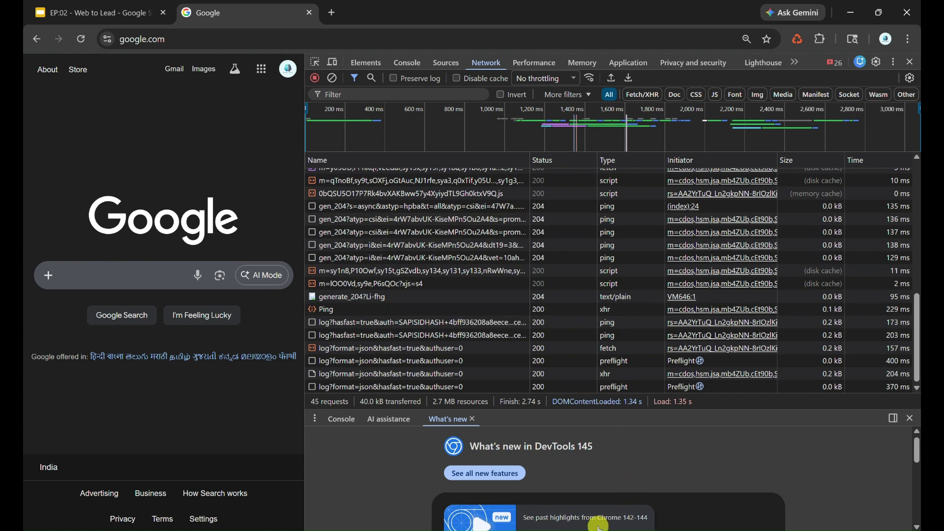
- Delete the hidden retURL input from WebToLead.html in Notepad, save the file and reload the form page in Chrome
left_click(538, 529)
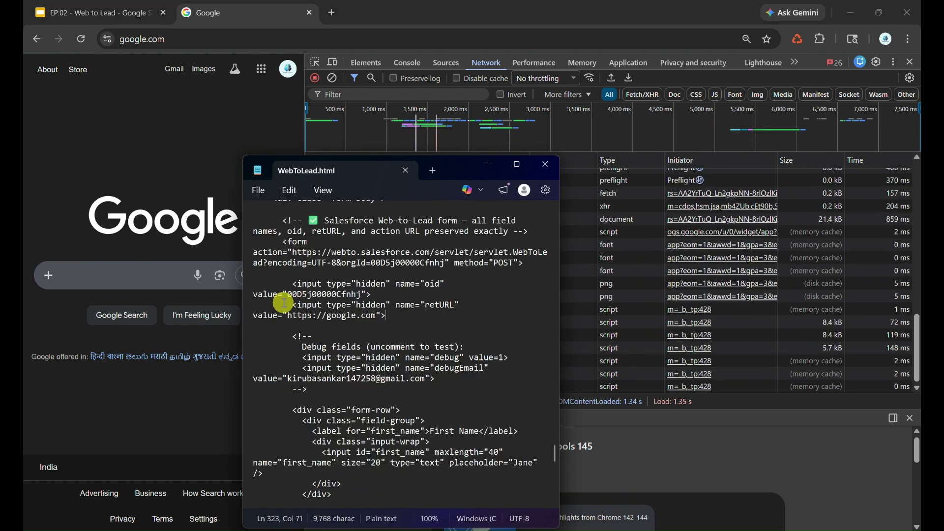
left_click_drag(399, 313, 293, 306)
key("BackSpace")
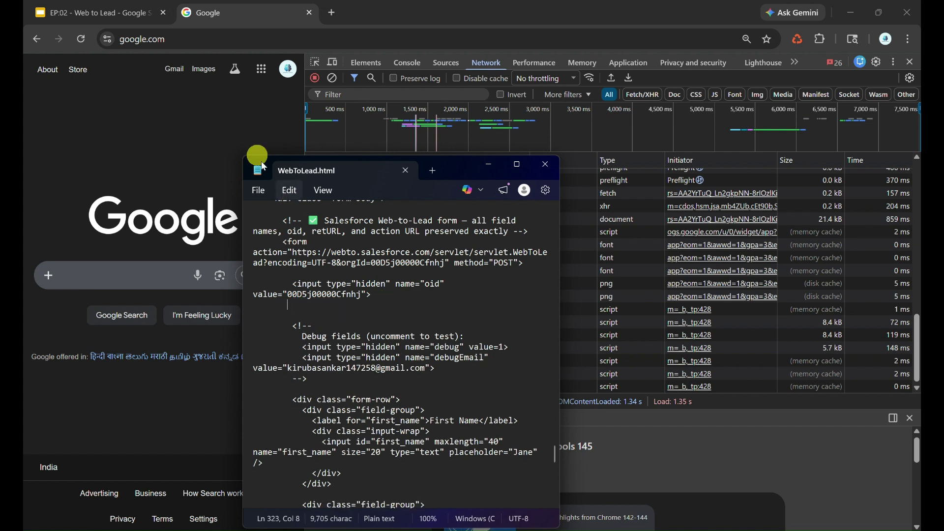
left_click(38, 40)
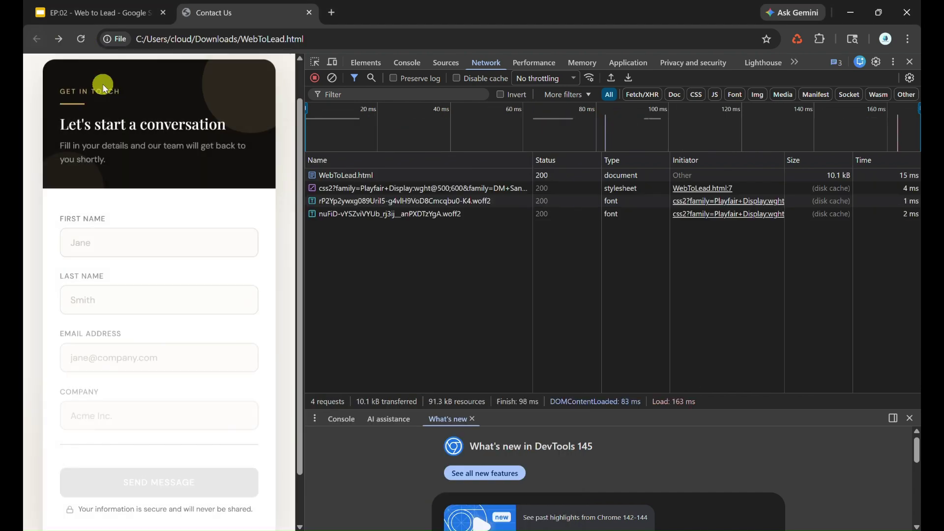
key("ctrl+r")
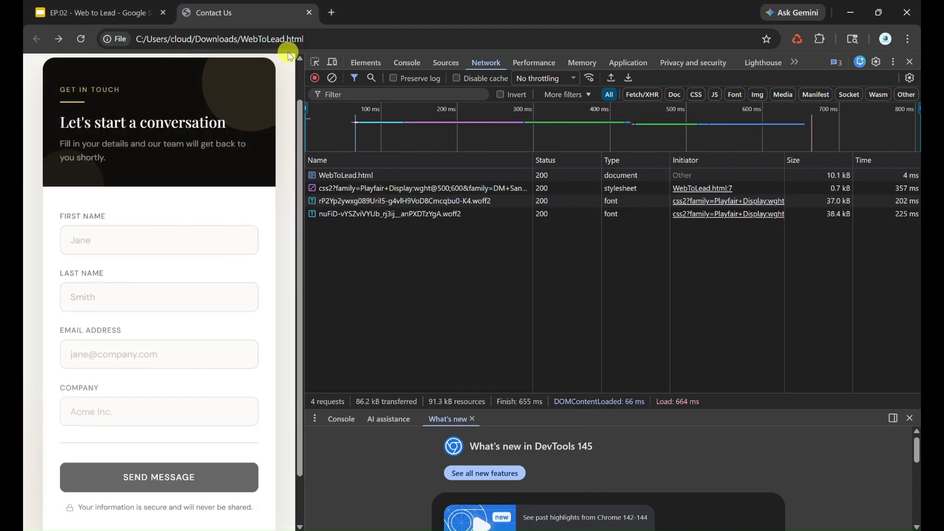
- Clear the network log and submit the contact form with the first name Test 02
left_click(176, 240)
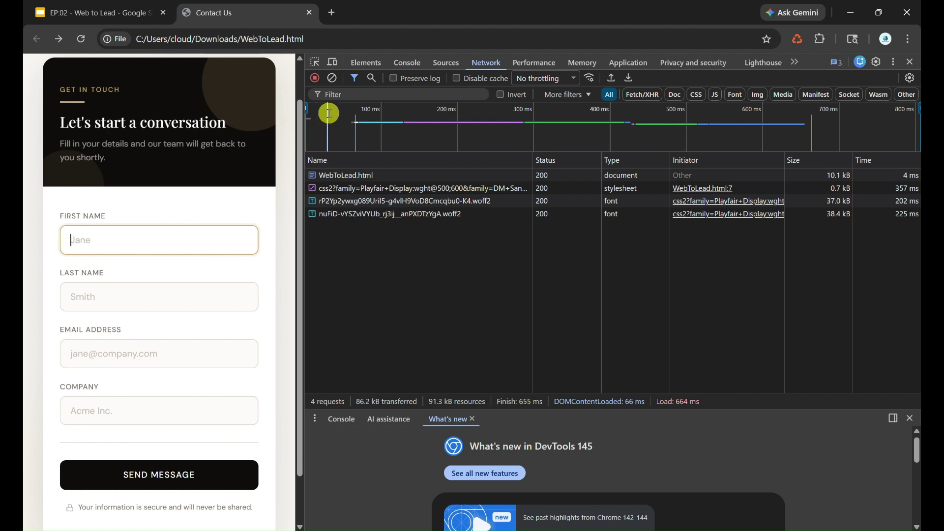
left_click(334, 80)
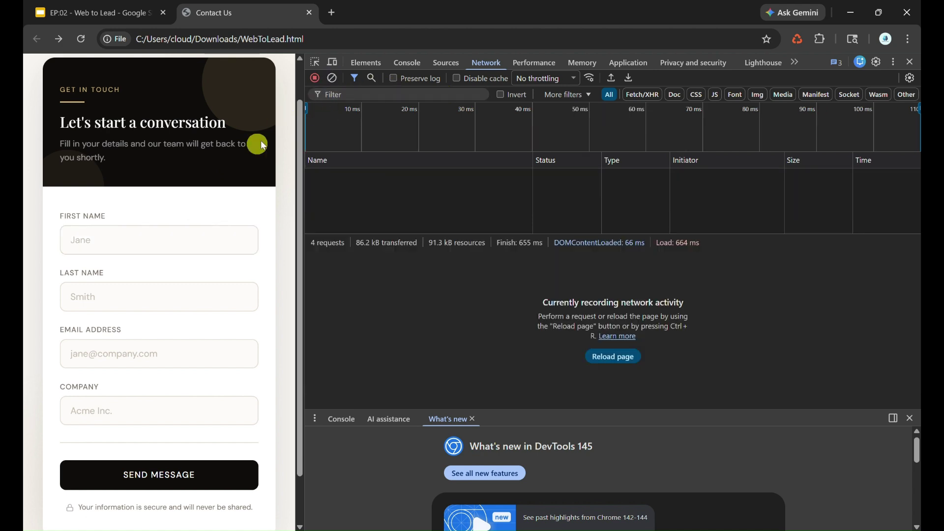
left_click(116, 242)
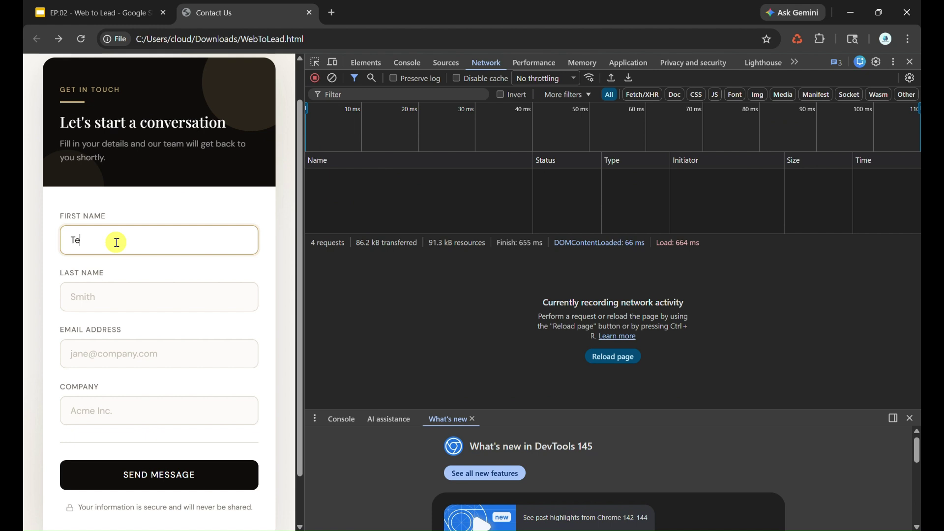
type("Test O2")
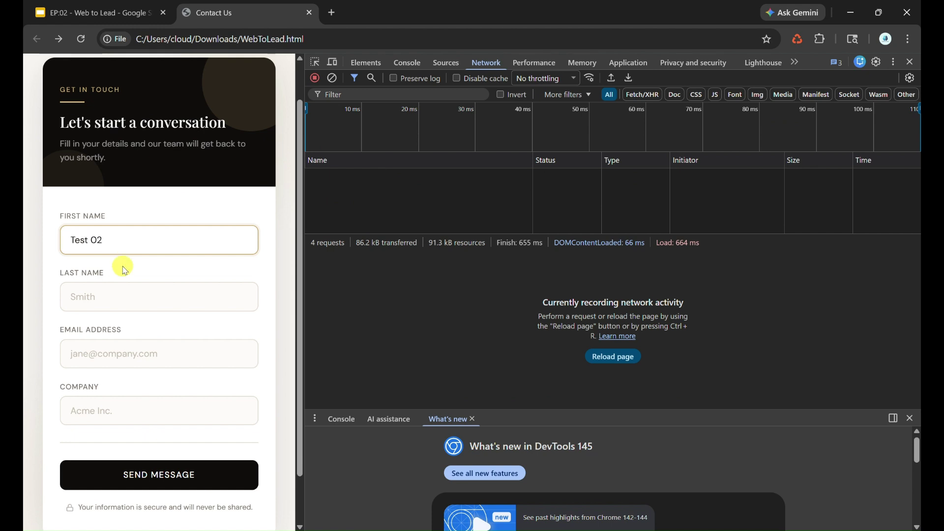
left_click(155, 469)
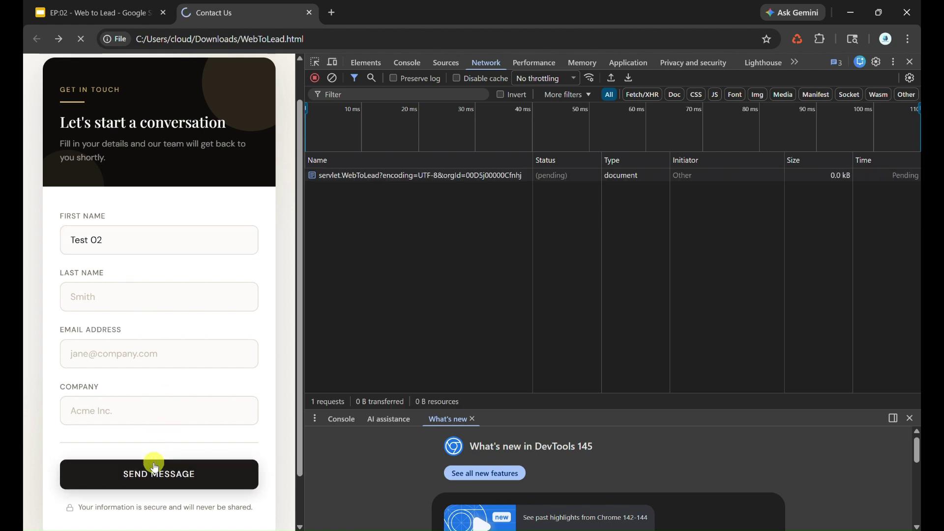
- Inspect the WebToLead request's headers and payload, and compare them with the form action URL in Web-to-Lead Setup
left_click(395, 177)
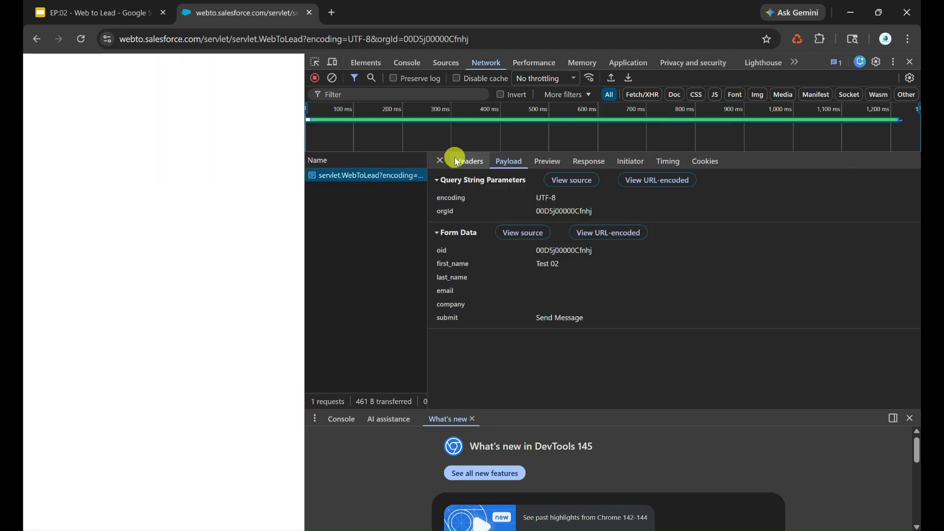
left_click(470, 157)
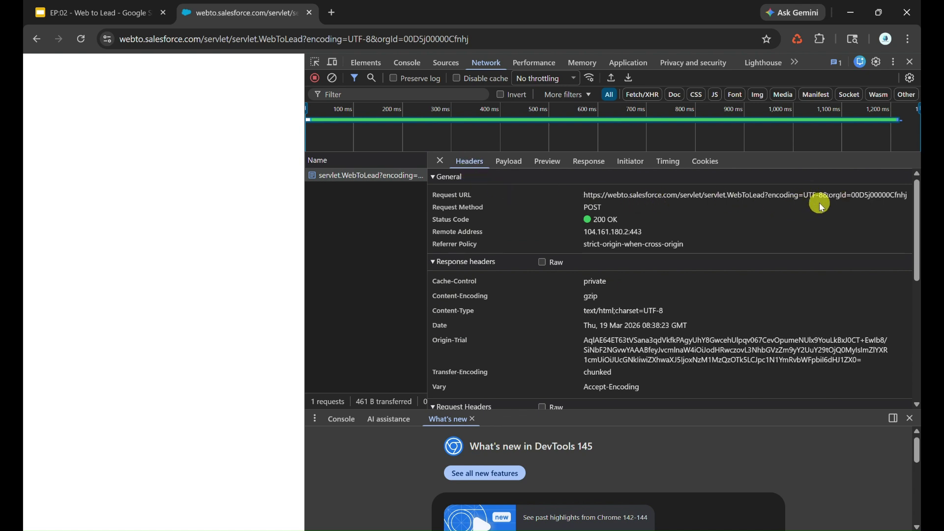
left_click(510, 161)
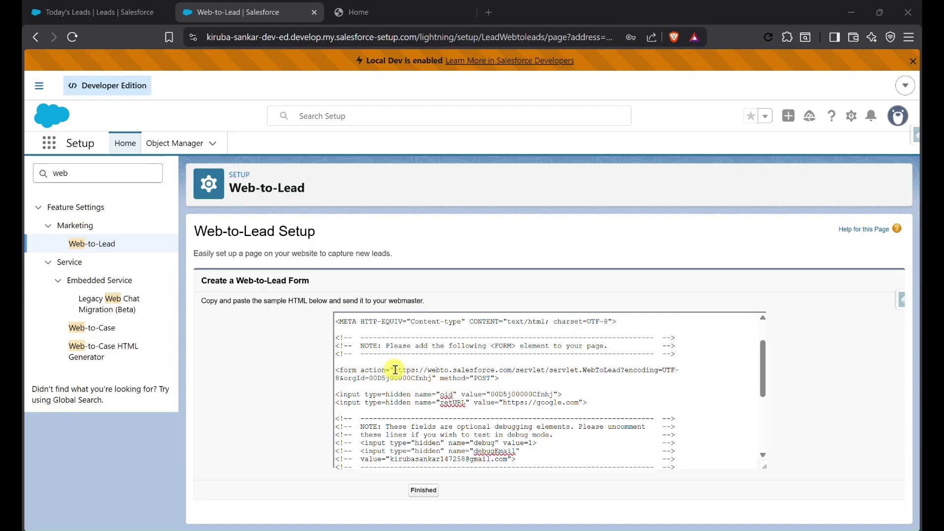
left_click_drag(394, 370, 575, 370)
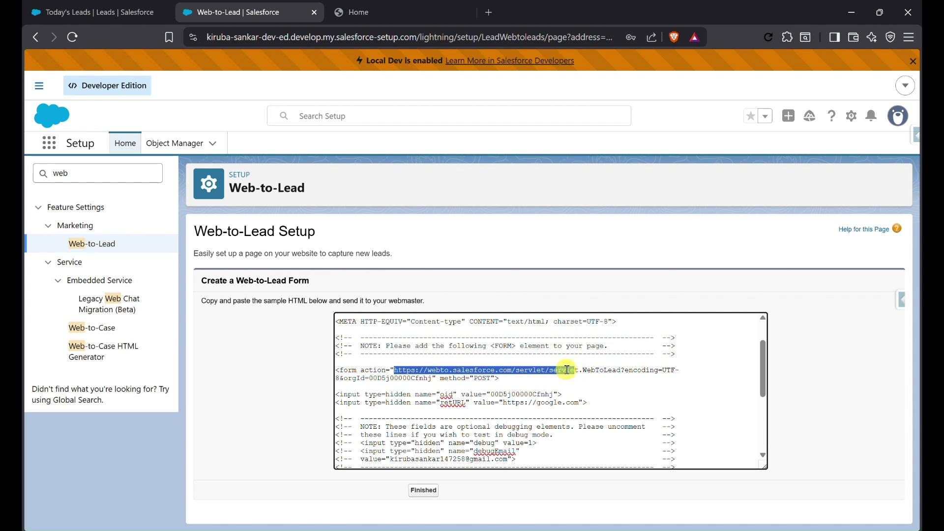
- Copy the spam-lead code snippet from the Google Slides deck into Notepad and save it in Downloads as SpamWeb2Lead.html with type All files
mouse_move(491, 530)
left_click(491, 487)
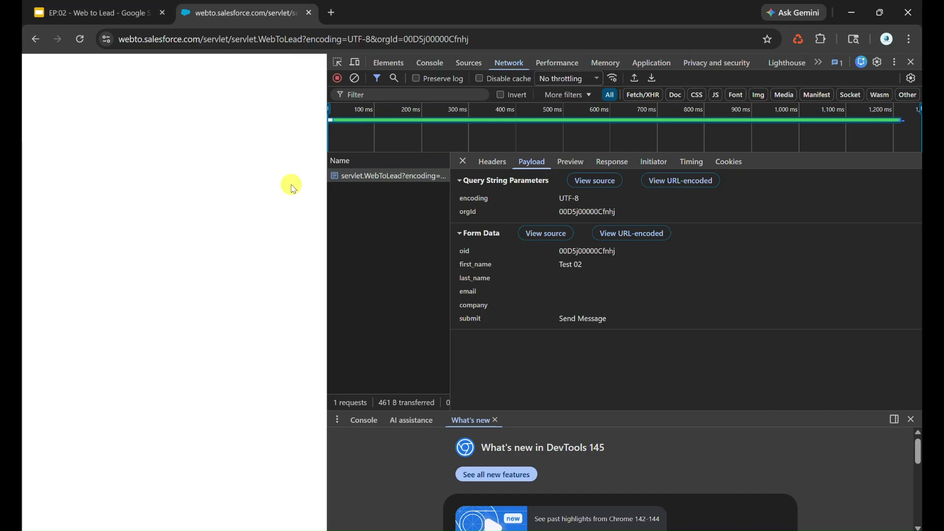
left_click(147, 10)
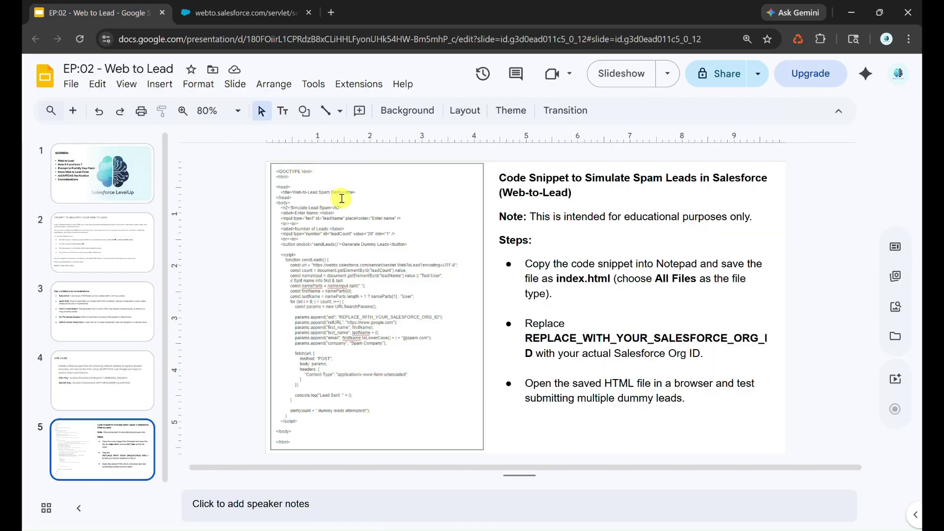
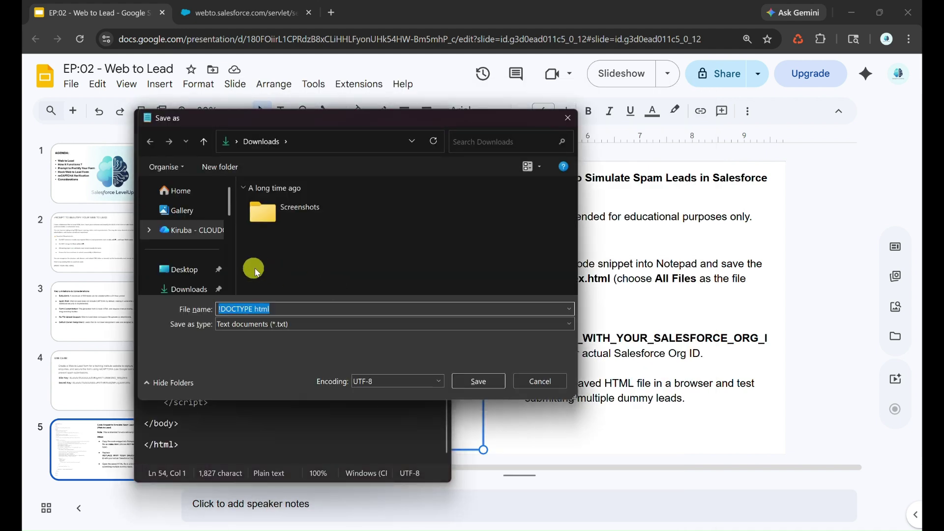
type("SpamWeb2Lead.")
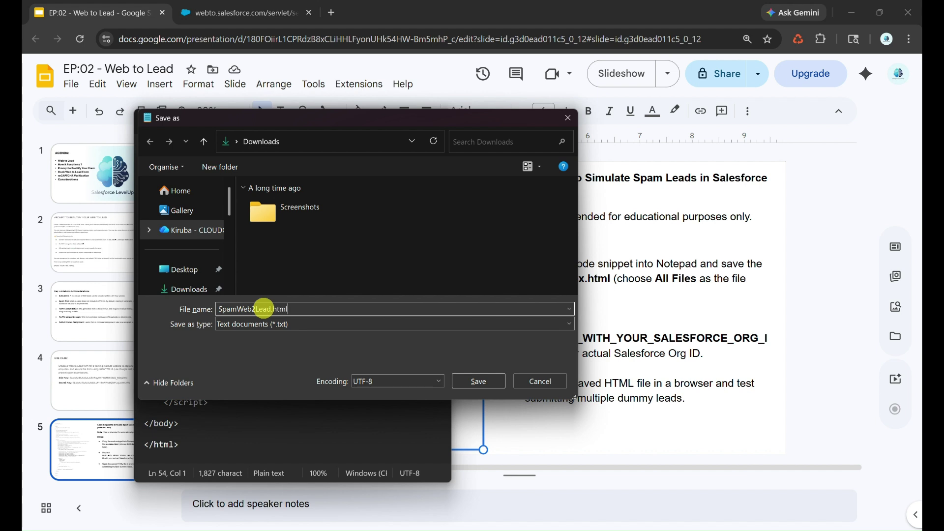
left_click(251, 324)
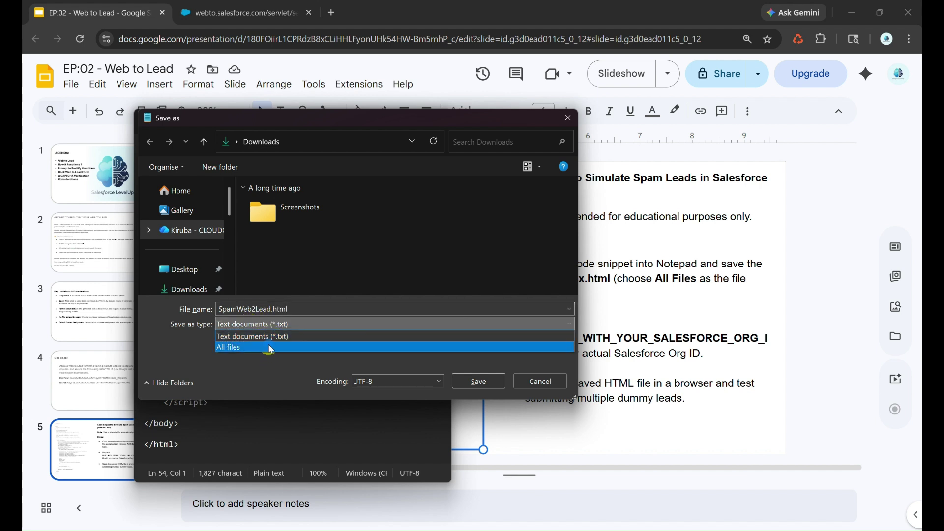
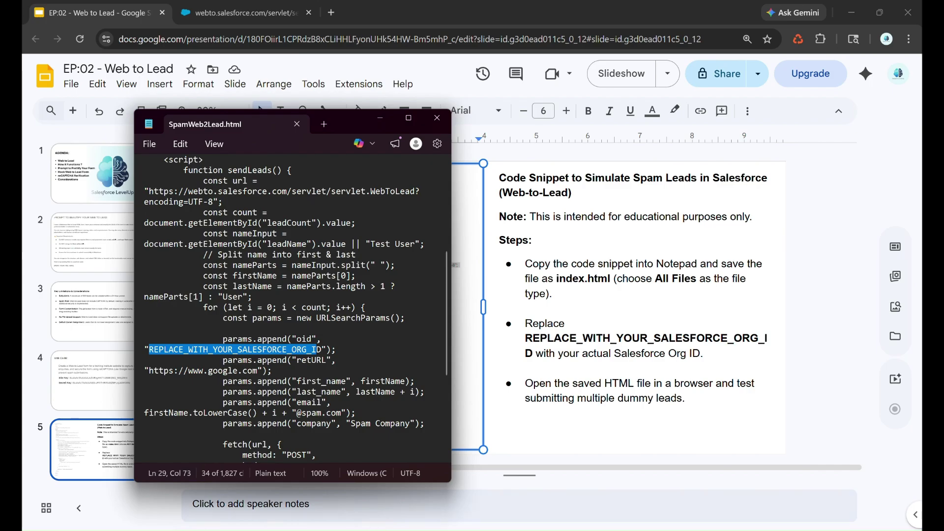
- Switch to the portfolio site in Brave and inspect its contact form container with the developer tools
left_click(389, 491)
left_click(385, 6)
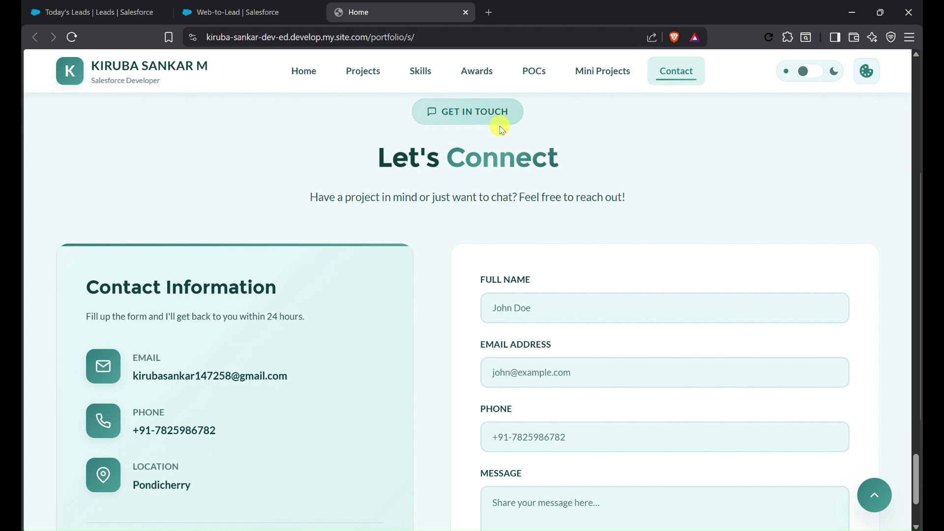
key("F12")
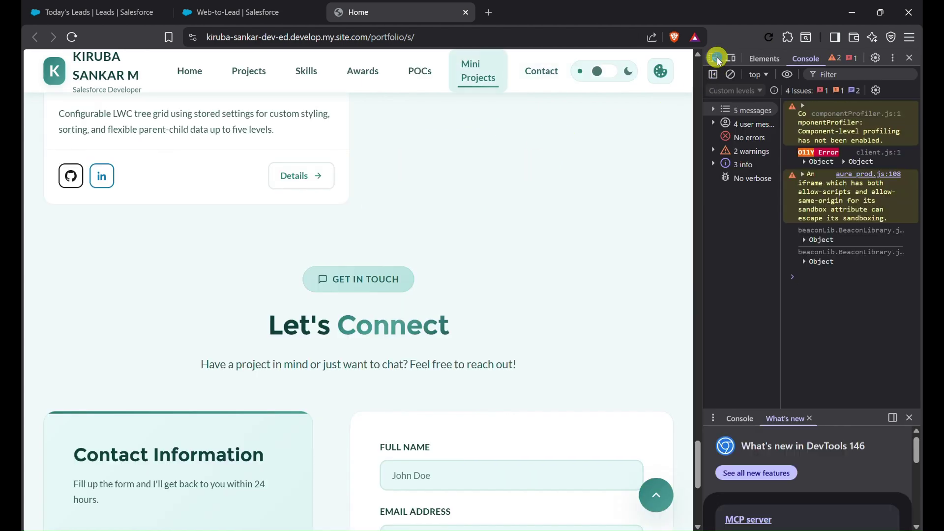
scroll(637, 337, "down", 3)
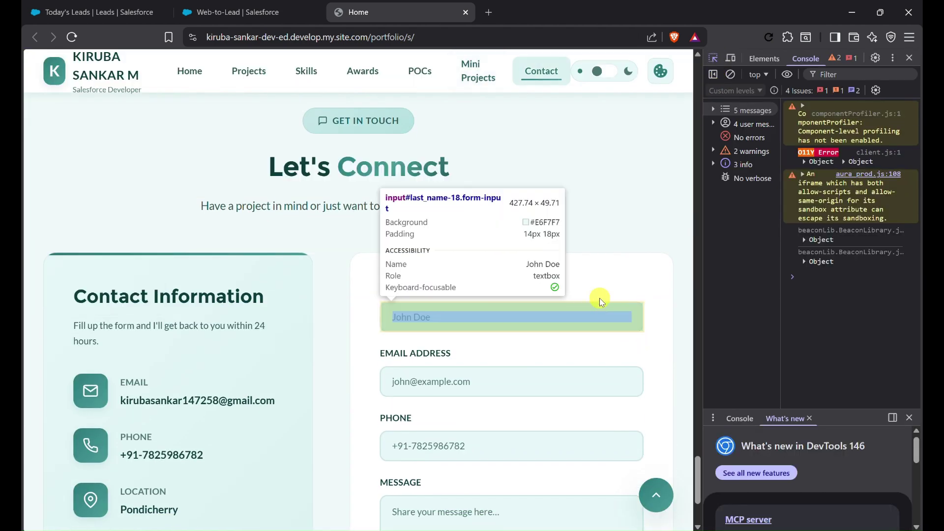
left_click(604, 269)
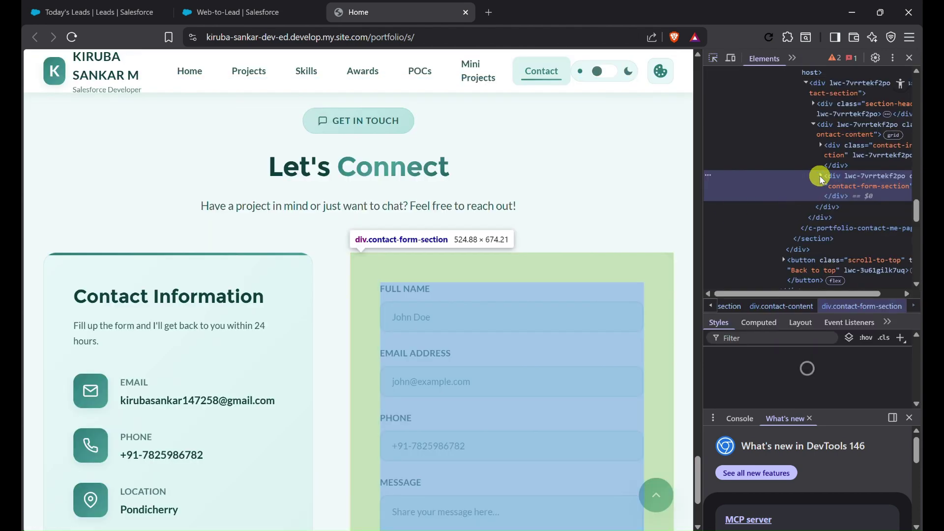
- Expand the contact form's markup and examine the WebToLead action URL and its orgId parameter
left_click(820, 176)
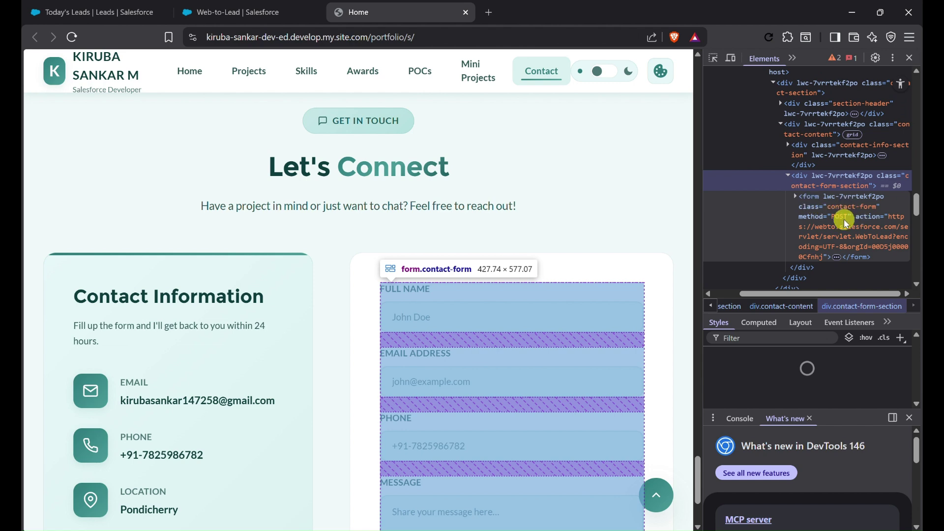
scroll(844, 219, "down", 1)
left_click(884, 224)
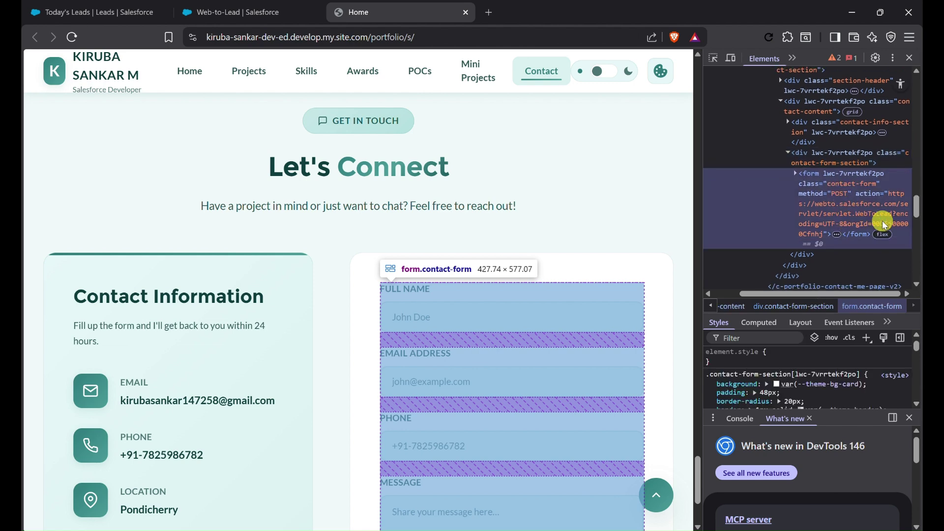
double_click(885, 226)
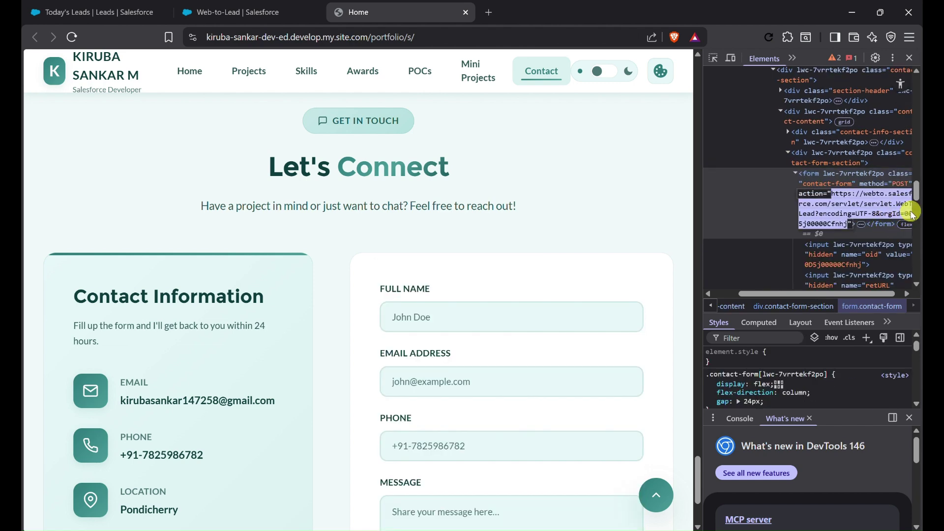
double_click(832, 226)
key("Escape")
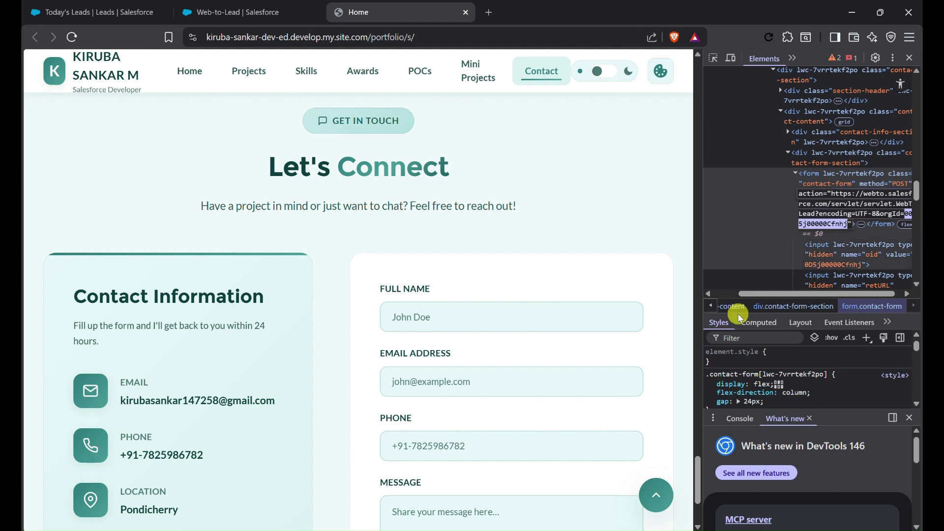
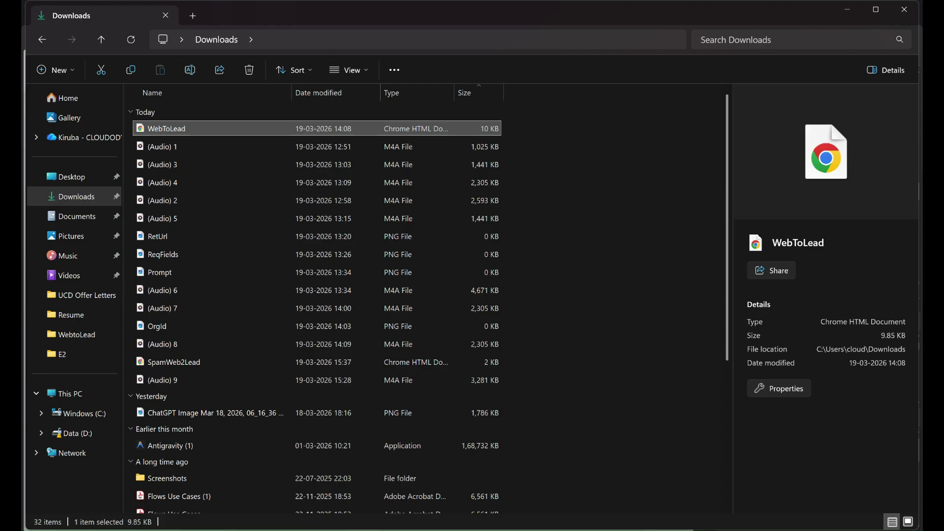
- Open SpamWeb2Lead.html from the Downloads folder and generate 20 dummy leads with the name Demo Spam
left_click(94, 202)
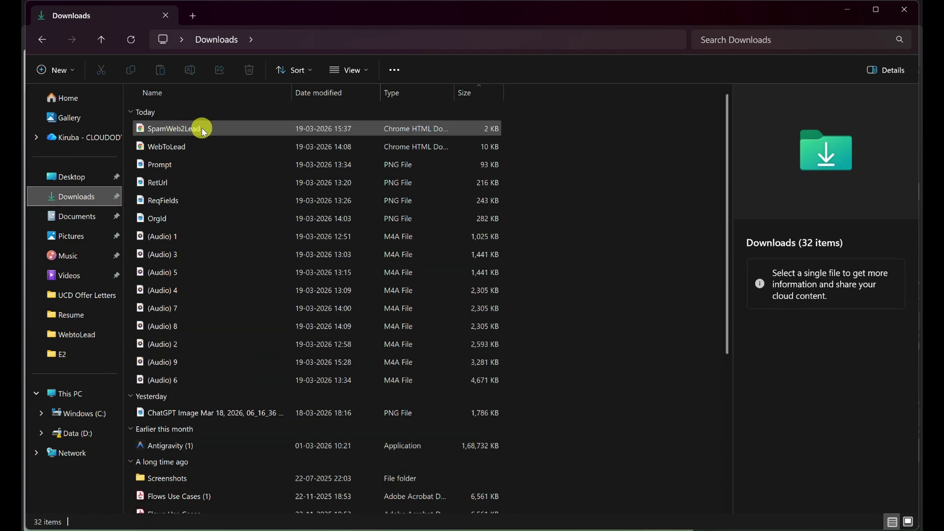
double_click(201, 128)
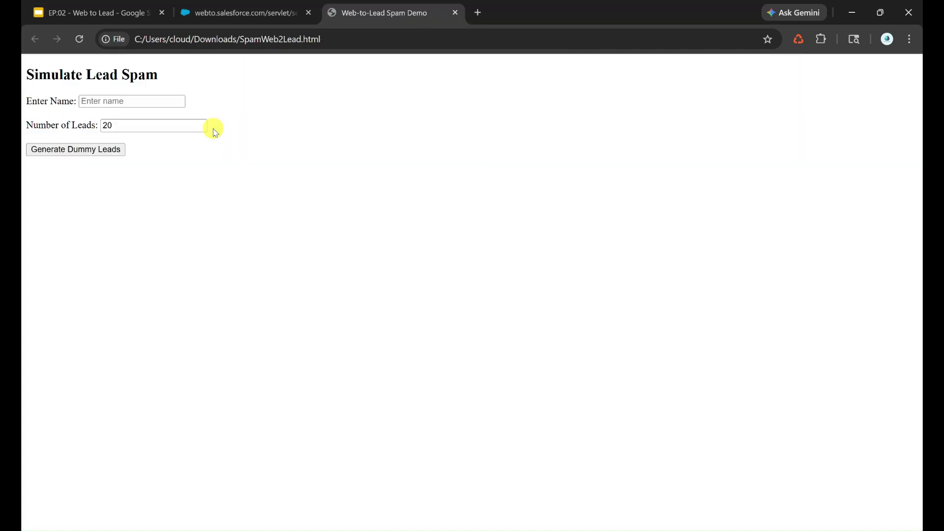
left_click(137, 98)
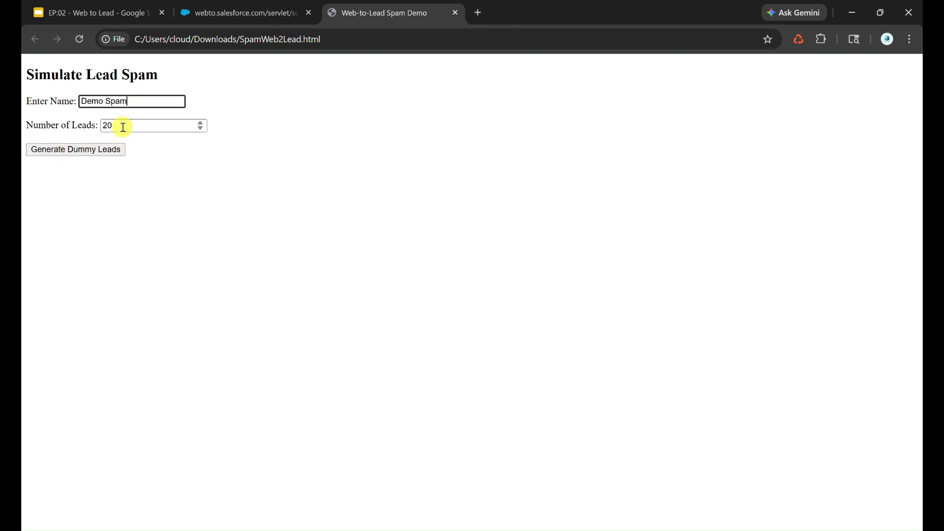
left_click(108, 150)
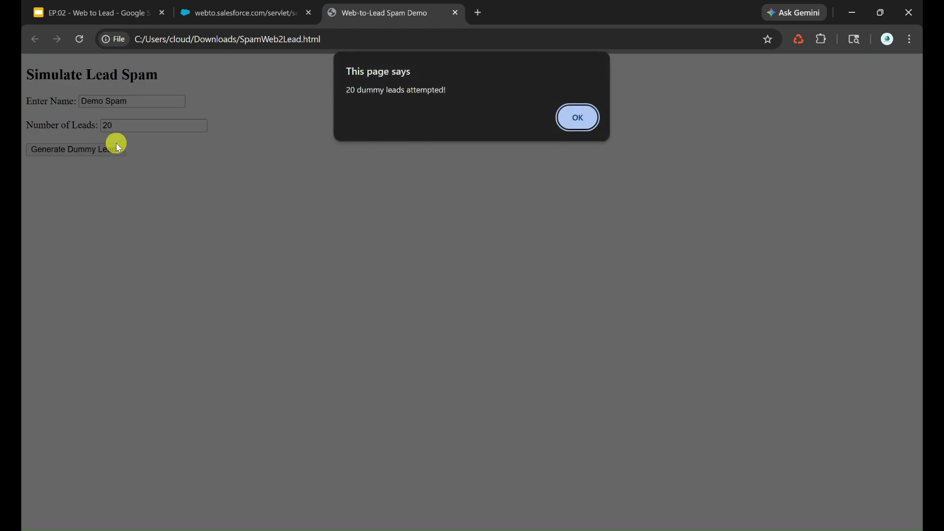
left_click(570, 118)
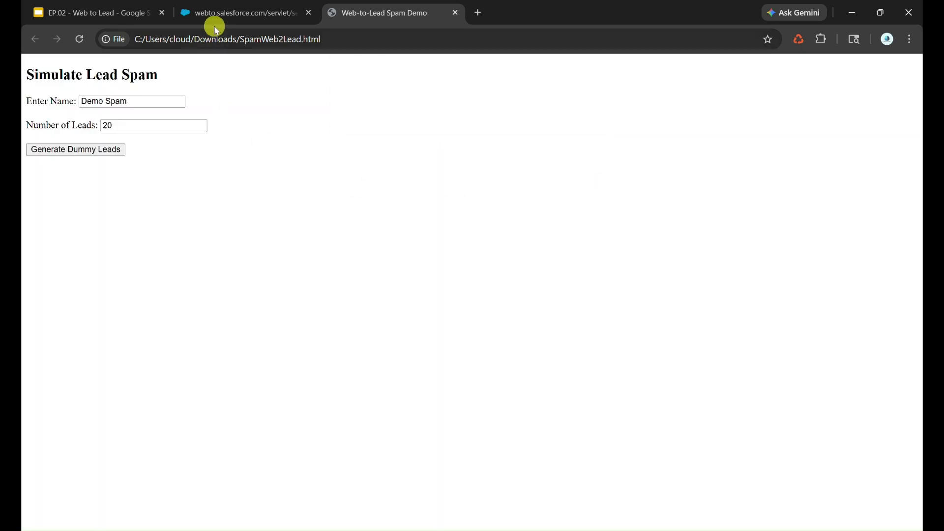
- Switch back to Salesforce in Brave and refresh the Today's Leads list to check for the spam leads
key("alt+Tab")
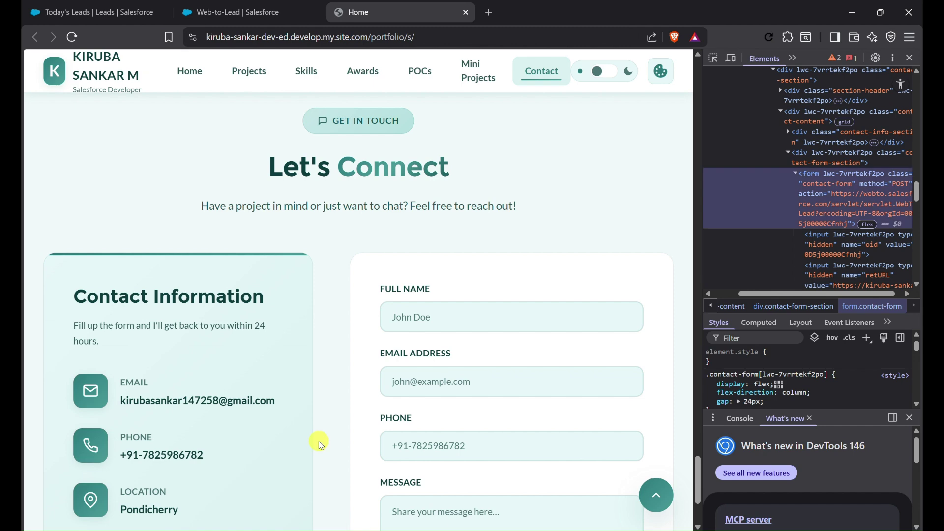
left_click(93, 11)
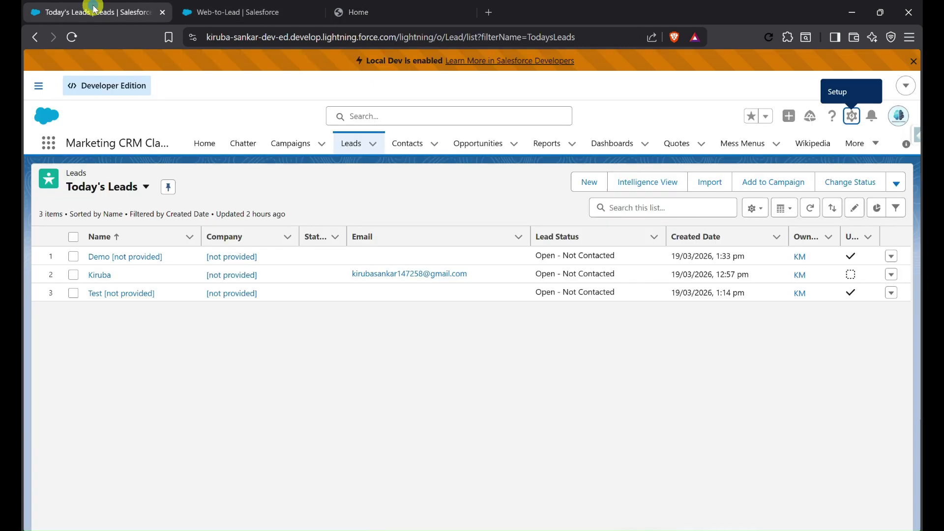
left_click(812, 209)
scroll(522, 403, "down", 1)
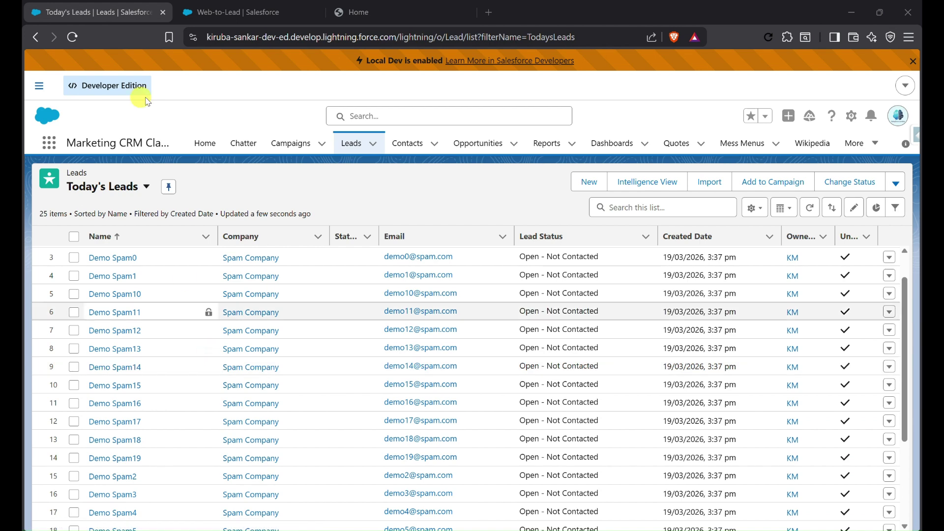
- Enable Require reCAPTCHA Verification in the Web-to-Lead settings and save them
left_click(241, 10)
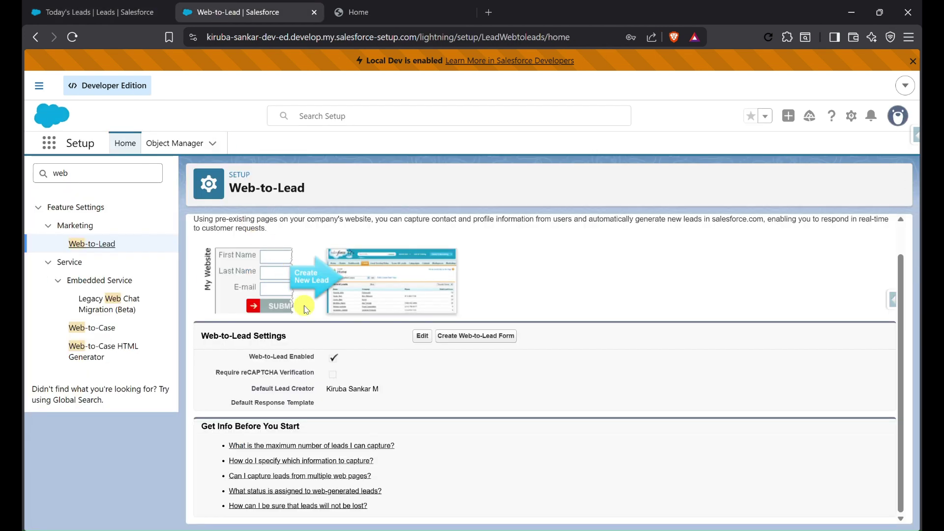
left_click(423, 337)
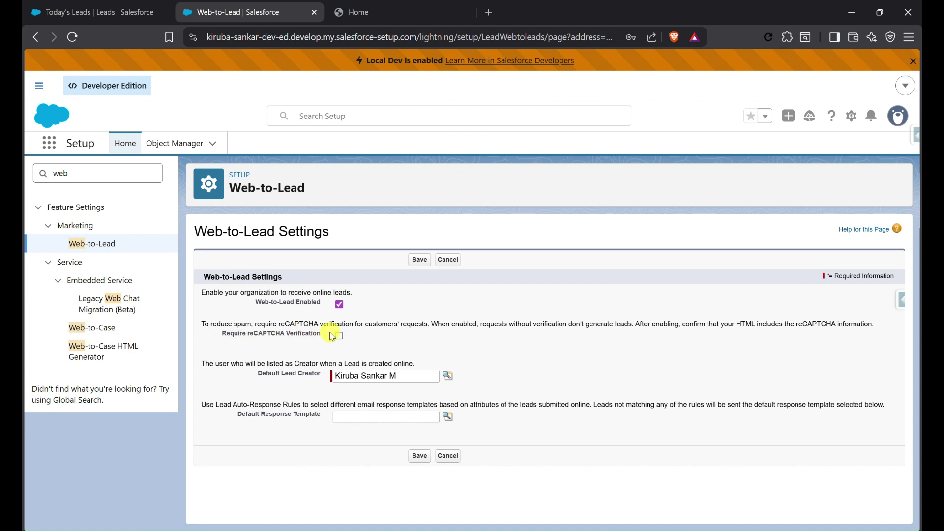
left_click(421, 265)
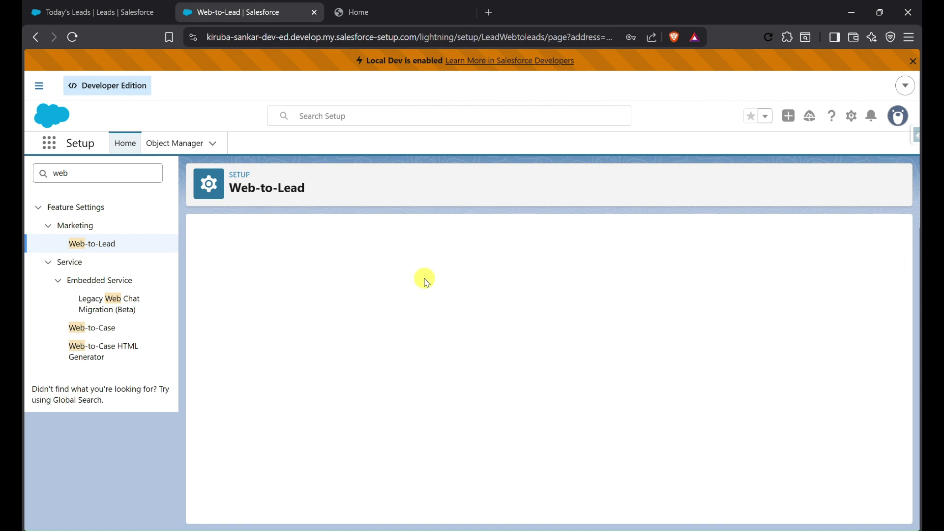
- Start creating a Web-to-Lead form and open the lookup for its reCAPTCHA API key pair
scroll(444, 364, "down", 1)
left_click(481, 349)
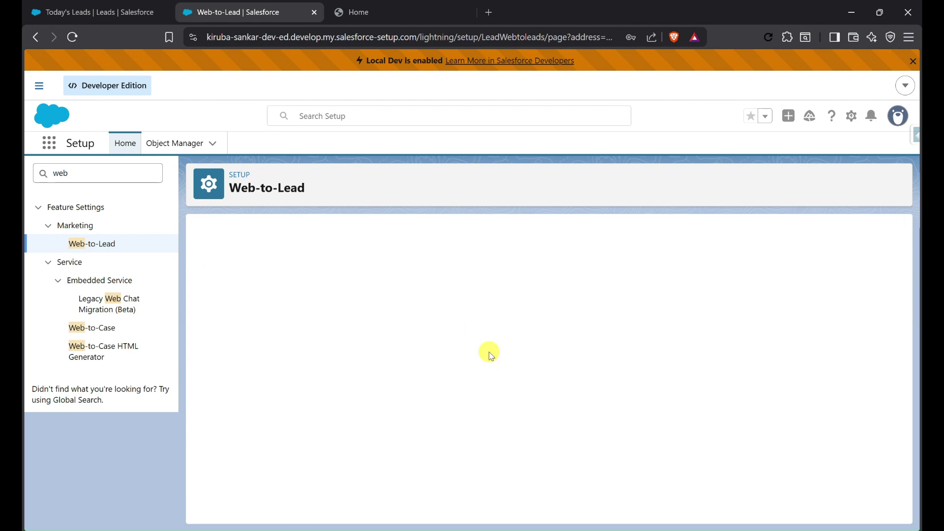
scroll(453, 395, "down", 1)
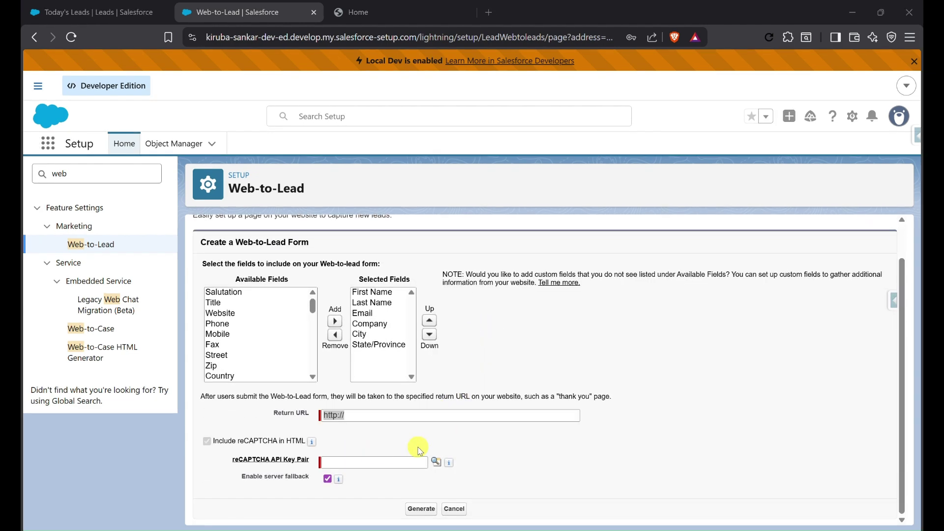
left_click(358, 416)
left_click(436, 464)
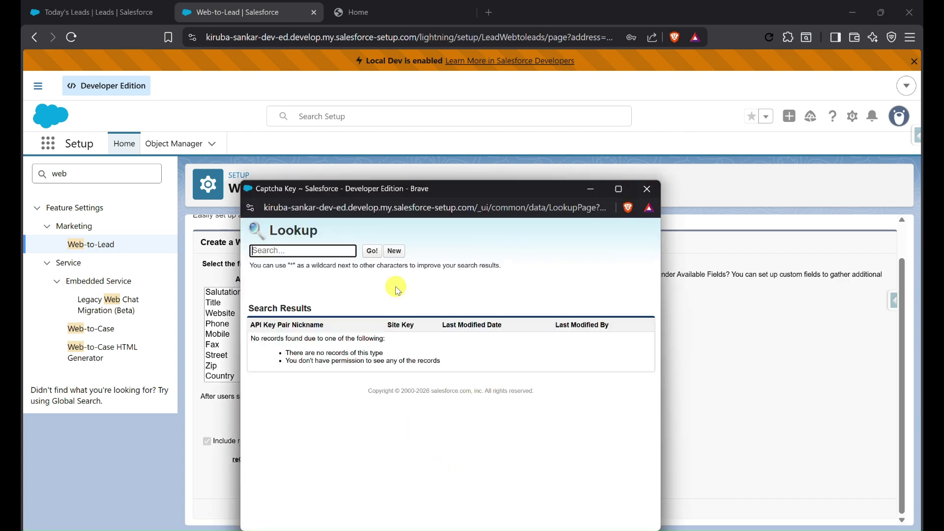
- Start a new reCAPTCHA API key pair with the nickname WebToLead
left_click(396, 252)
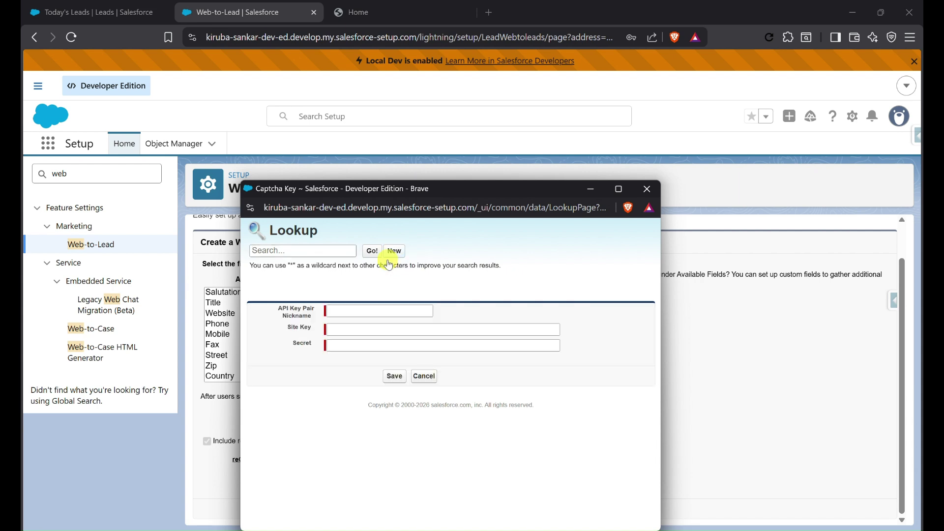
left_click(354, 311)
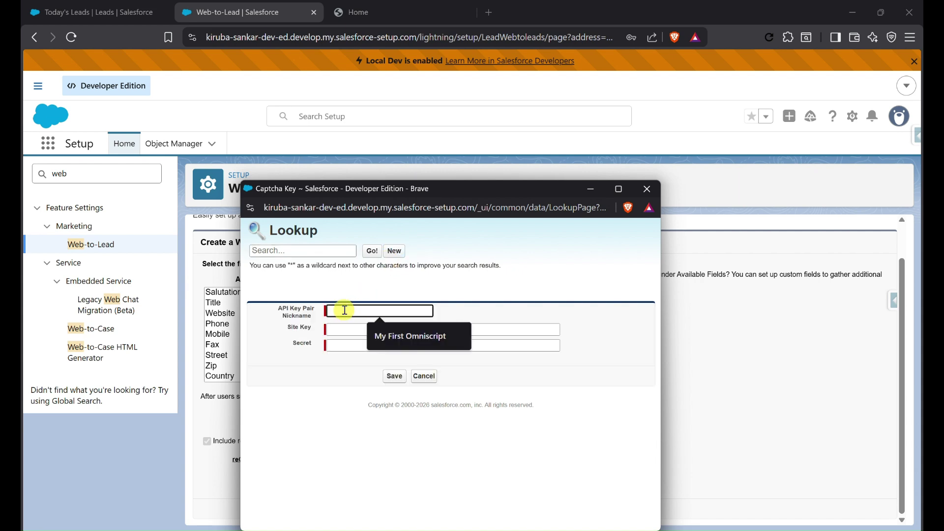
type("WebToLead")
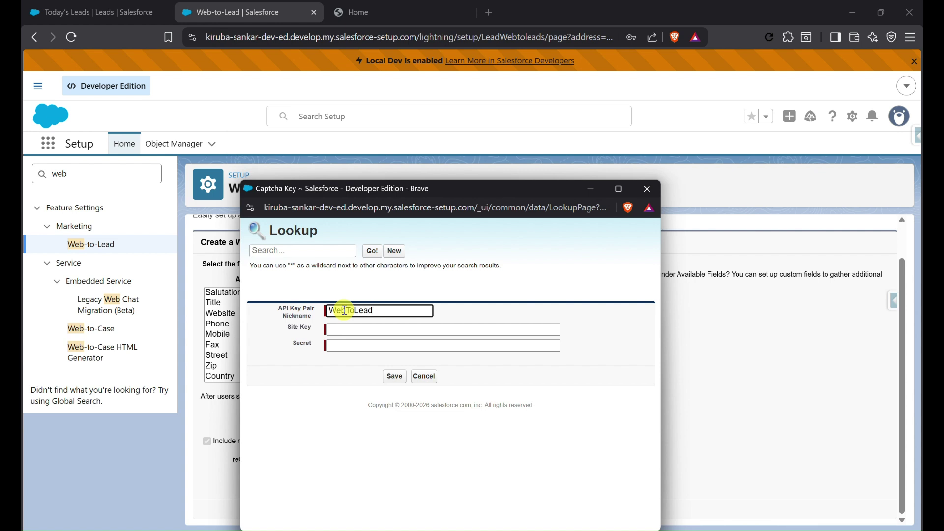
left_click(354, 330)
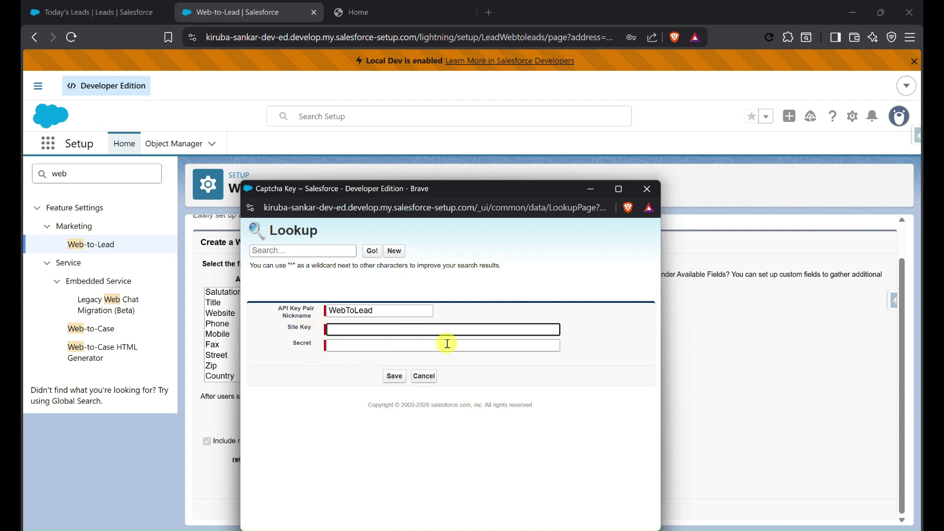
- Switch to Chrome and go from the google recaptcha search results through the Developer's Guide to the new site registration form
left_click(500, 521)
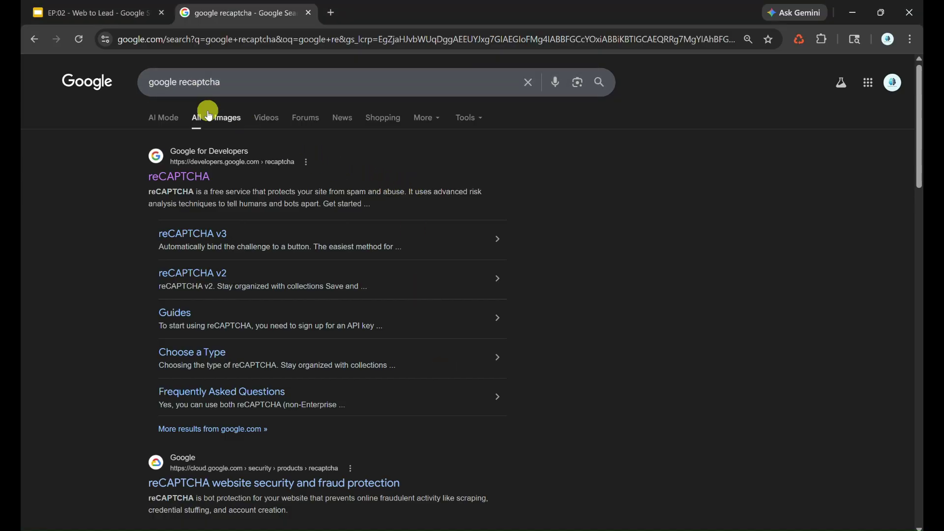
left_click(184, 178)
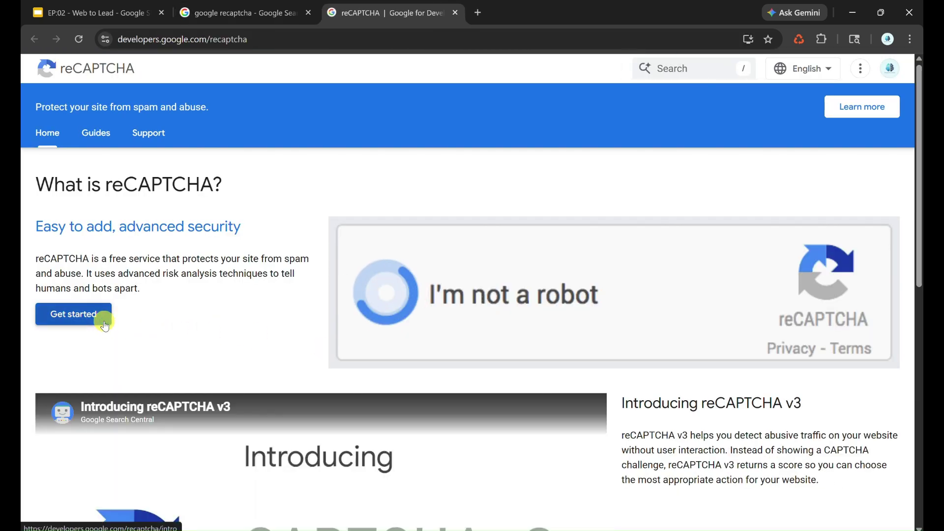
left_click(104, 322)
scroll(283, 298, "down", 3)
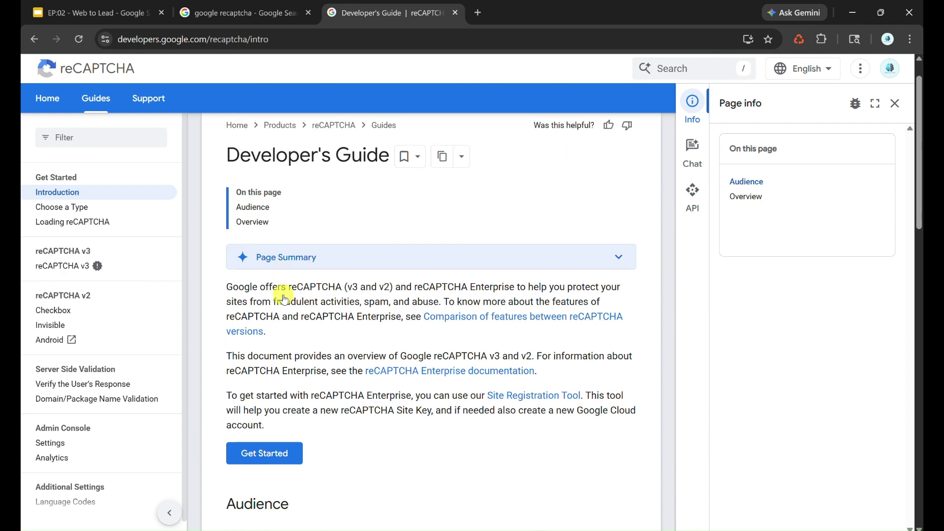
left_click(271, 339)
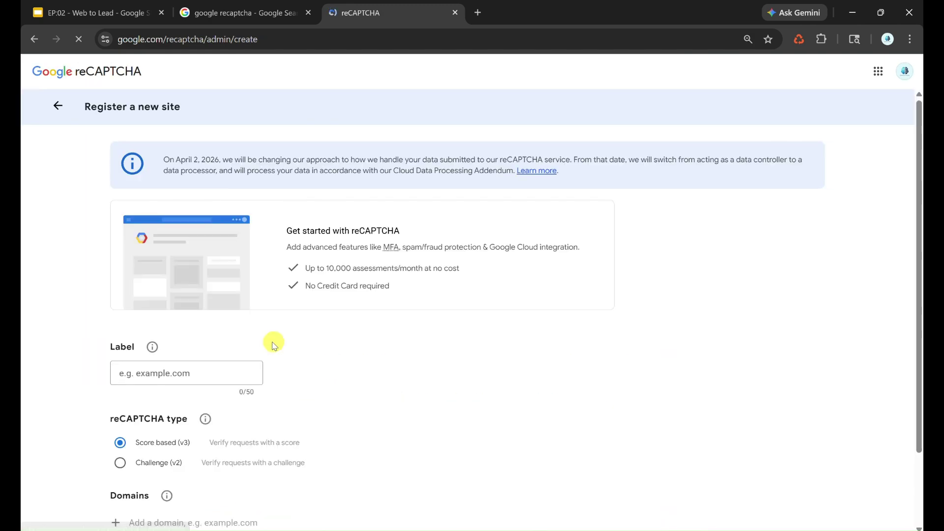
- Label the new reCAPTCHA site WebToLead and choose the Challenge (v2) type with the "I'm not a robot" Checkbox option
scroll(301, 320, "down", 1)
left_click(210, 326)
type("WebToLead")
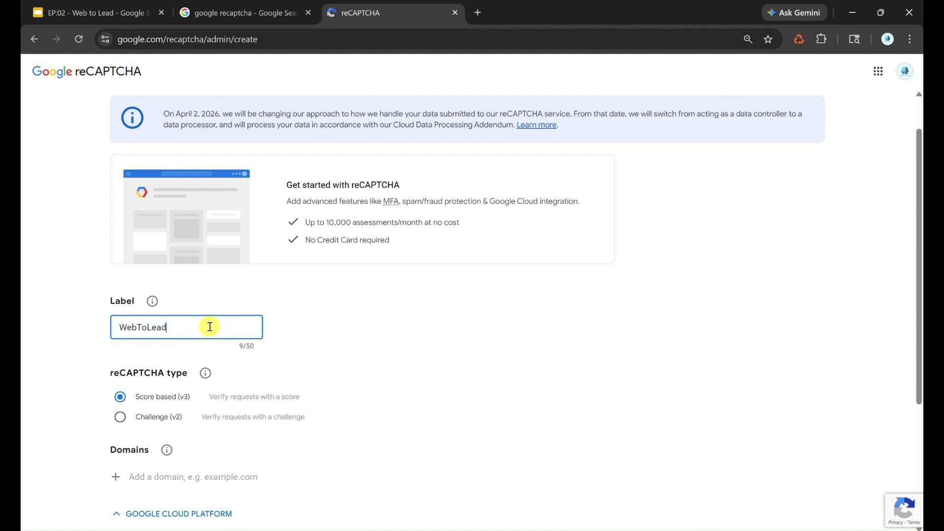
scroll(210, 328, "down", 2)
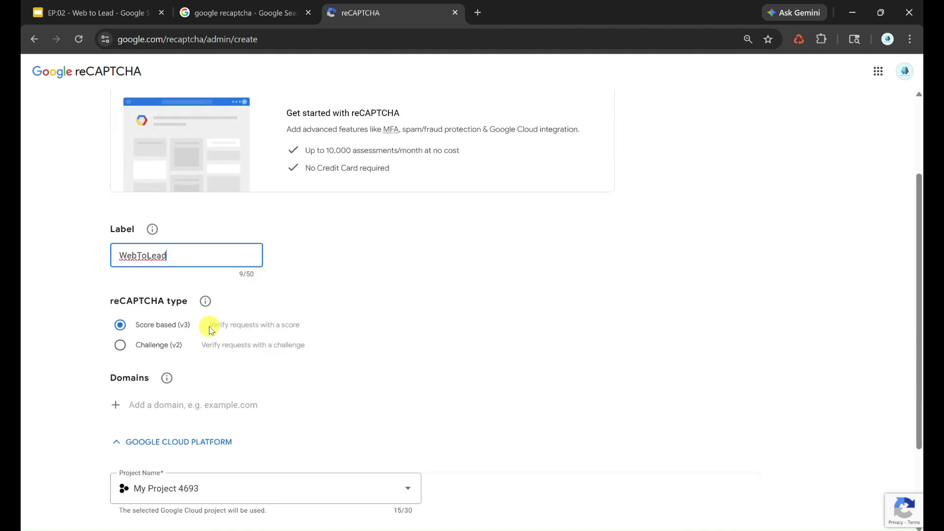
left_click(167, 347)
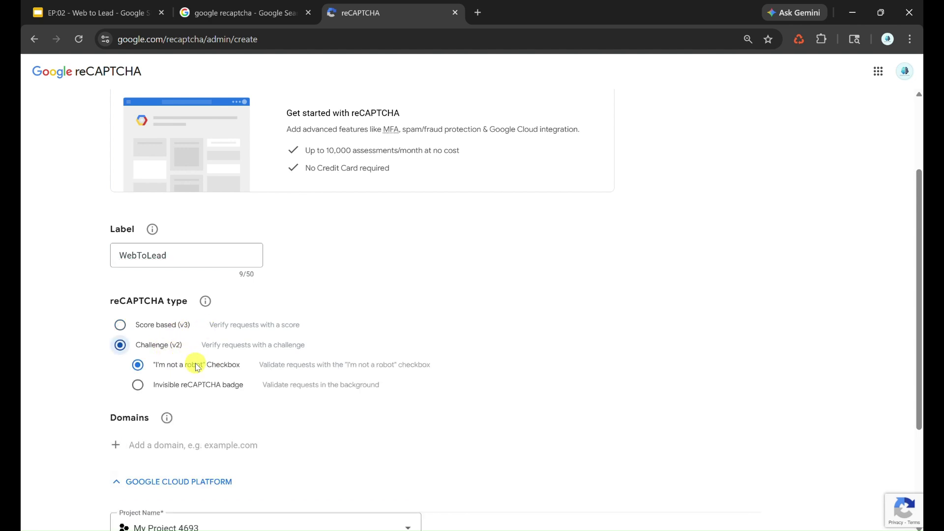
- Add the domain abc.com to the reCAPTCHA site and submit the registration
scroll(184, 339, "down", 4)
left_click(157, 286)
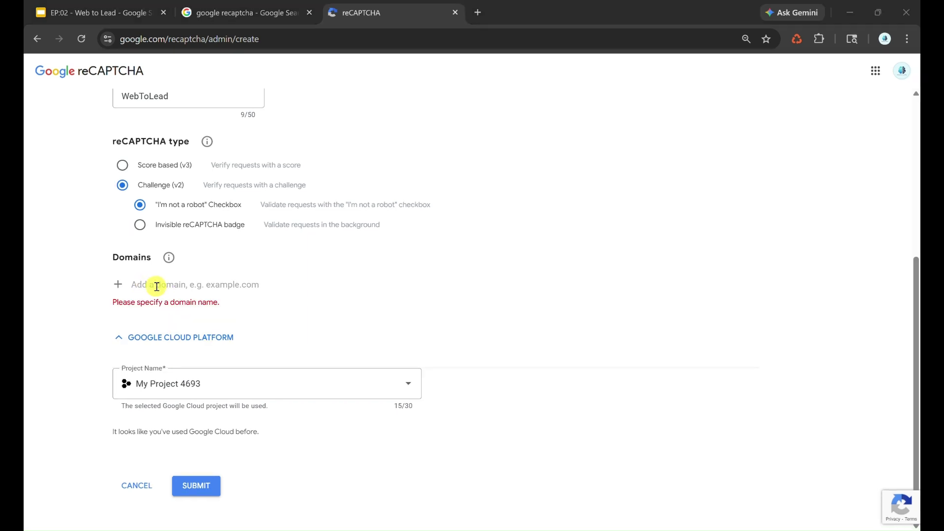
left_click(156, 284)
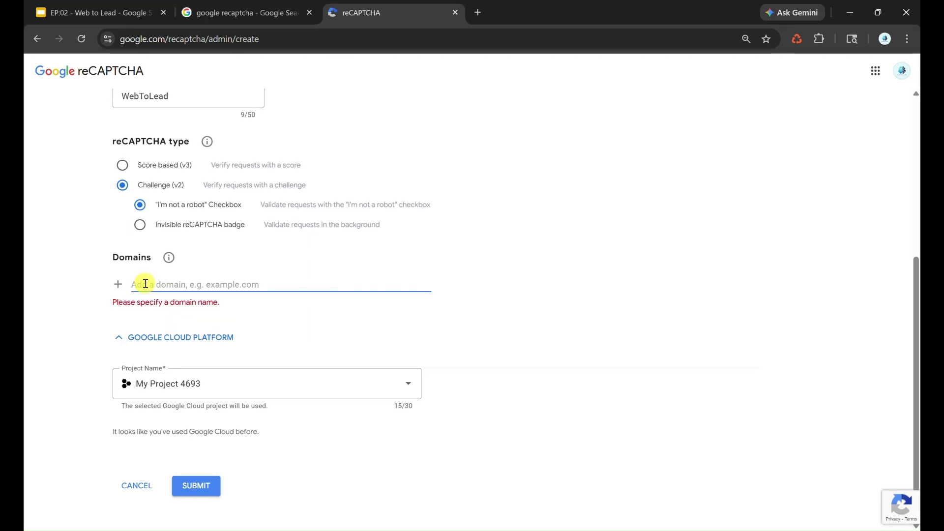
type("abc.com")
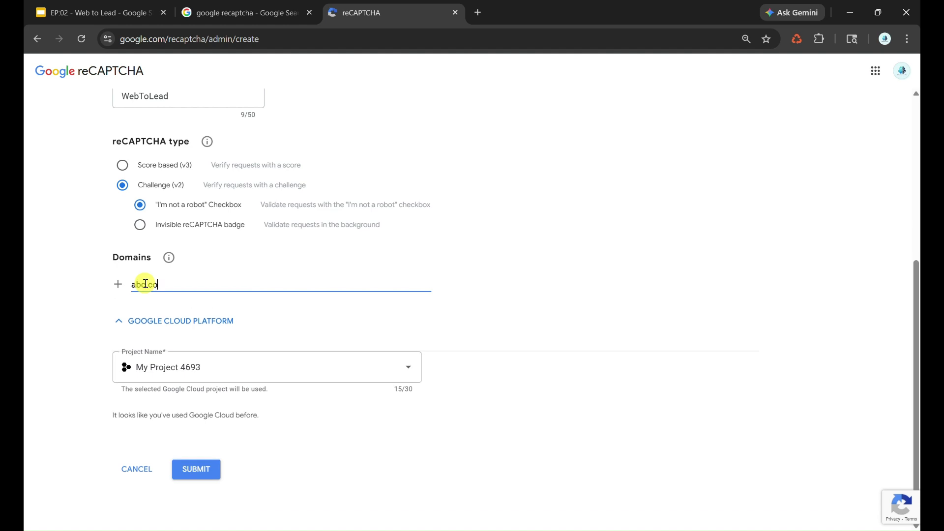
left_click(206, 474)
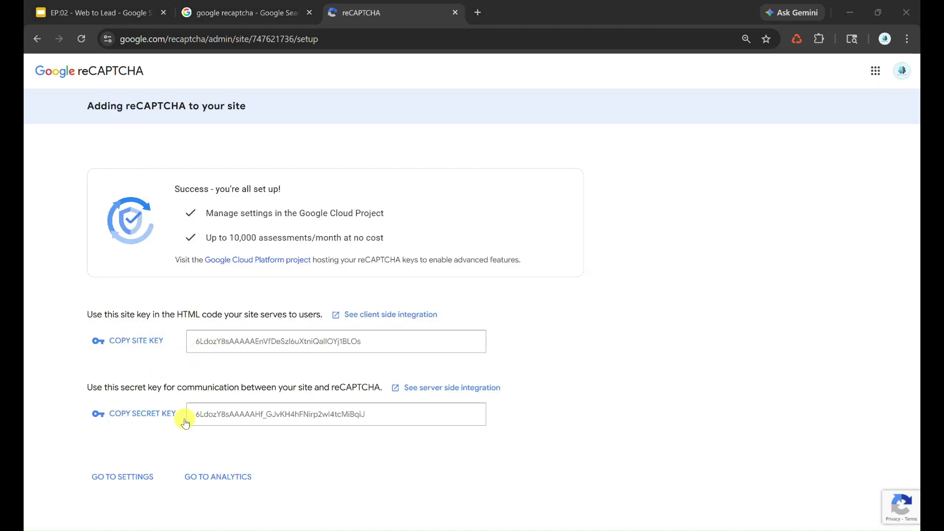
- Copy the new site key and secret key, and return to the Web-to-Lead form in Brave with the old lookup window closed
left_click(150, 350)
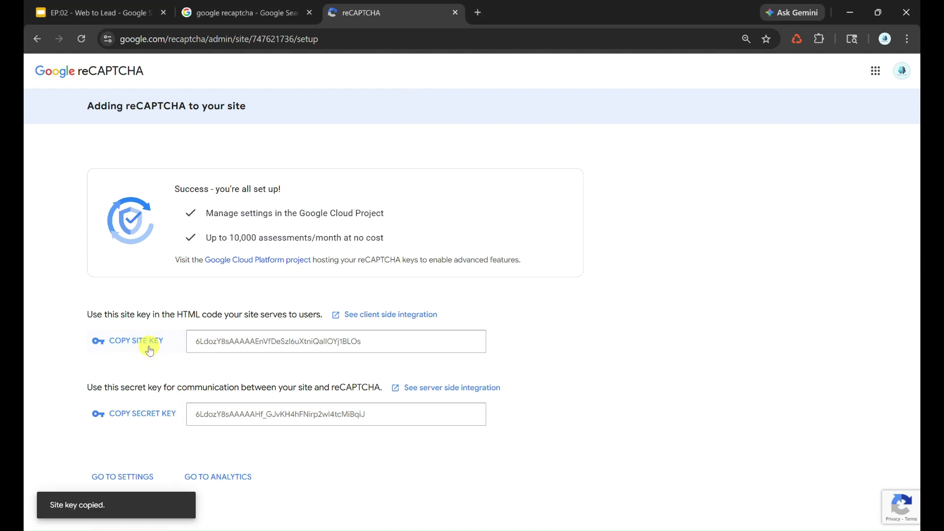
left_click(150, 413)
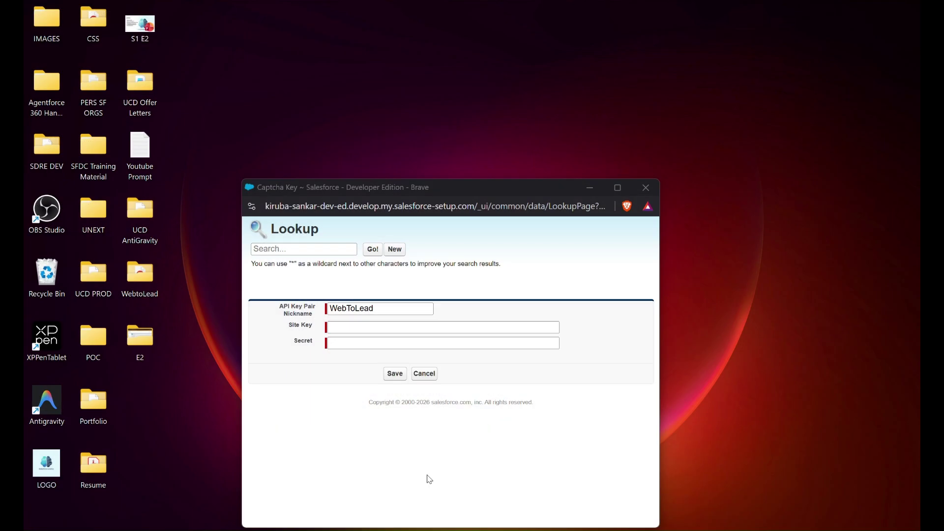
left_click(451, 479)
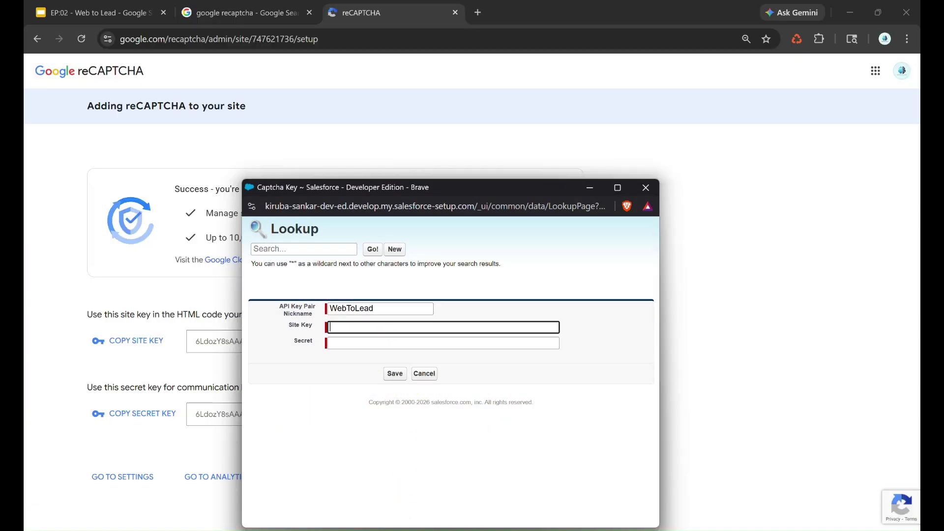
left_click(646, 187)
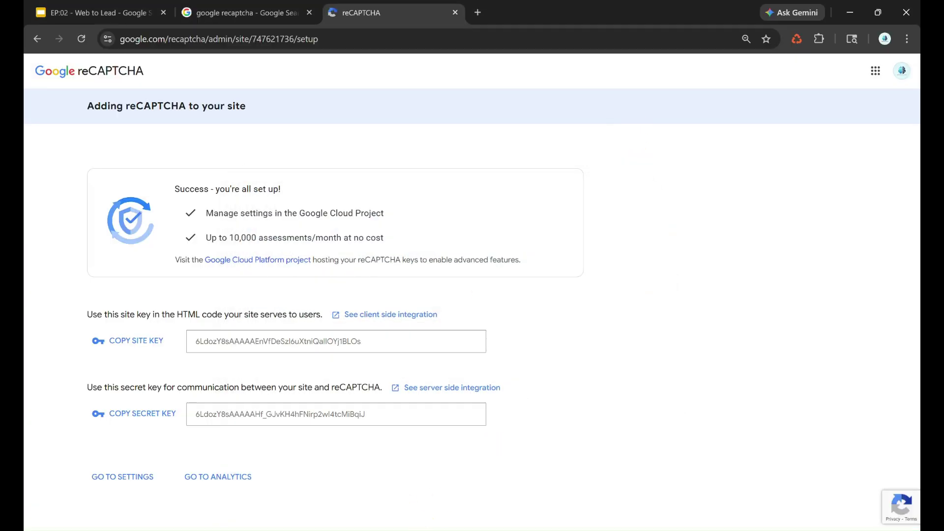
key("alt+Tab")
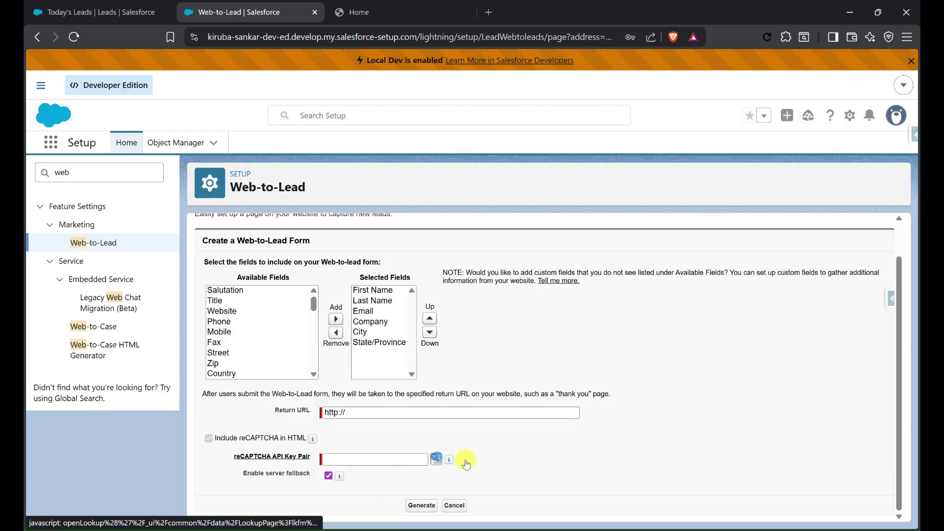
- Start a new reCAPTCHA API key pair nicknamed WebToLead from the form's key pair lookup
left_click(441, 455)
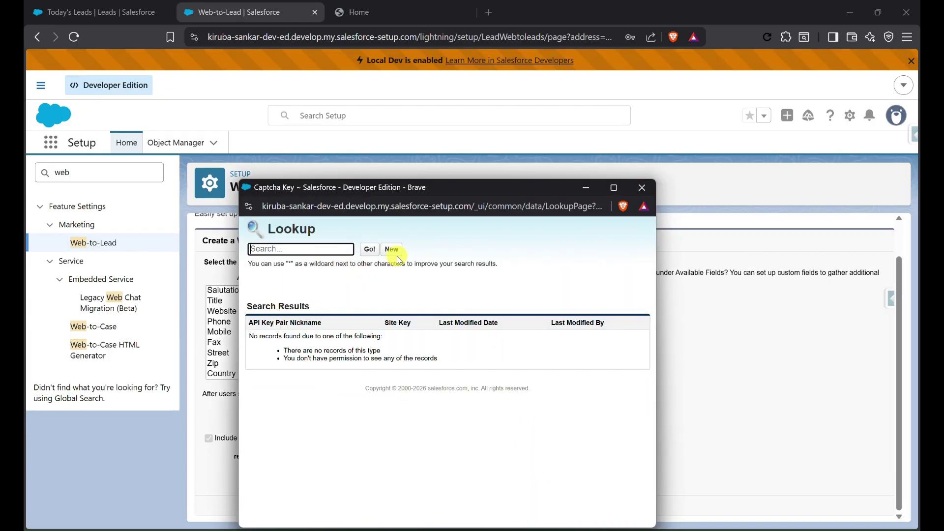
left_click(392, 250)
left_click(344, 308)
type("WebToL")
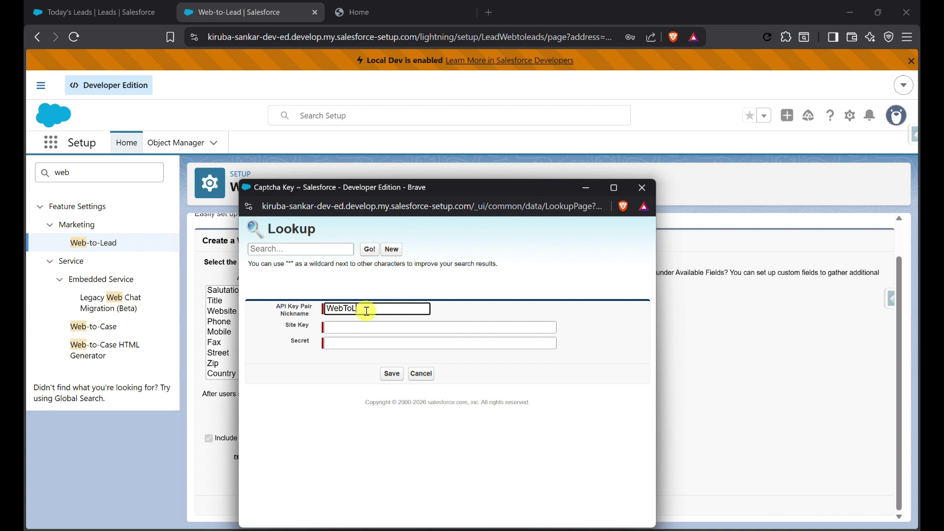
type("ead")
- Paste the copied secret key and site key into the Secret and Site Key fields and save the key pair
left_click(345, 340)
key("ctrl+v")
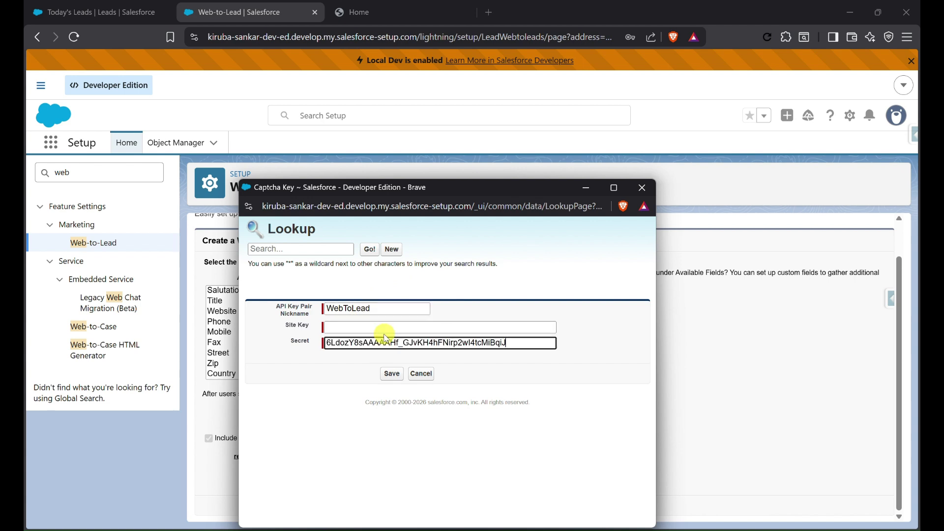
left_click(391, 325)
key("super+v")
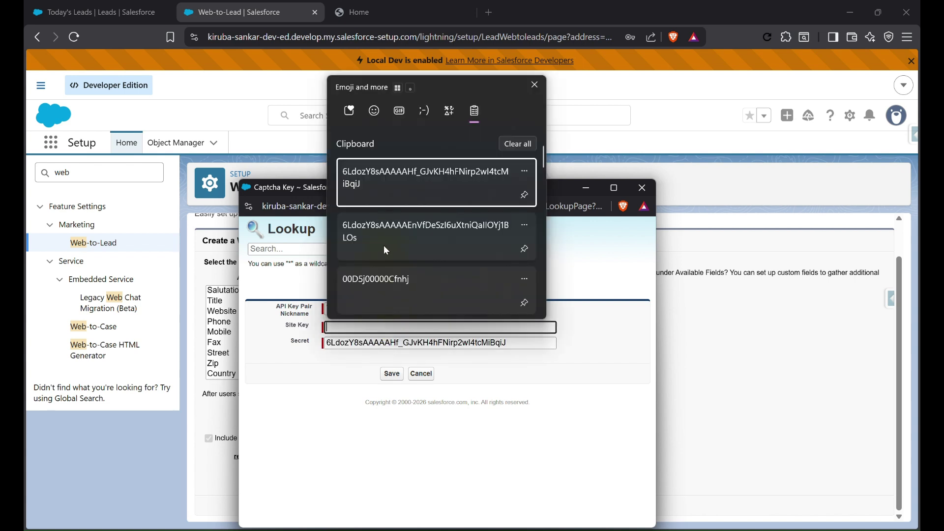
left_click(397, 236)
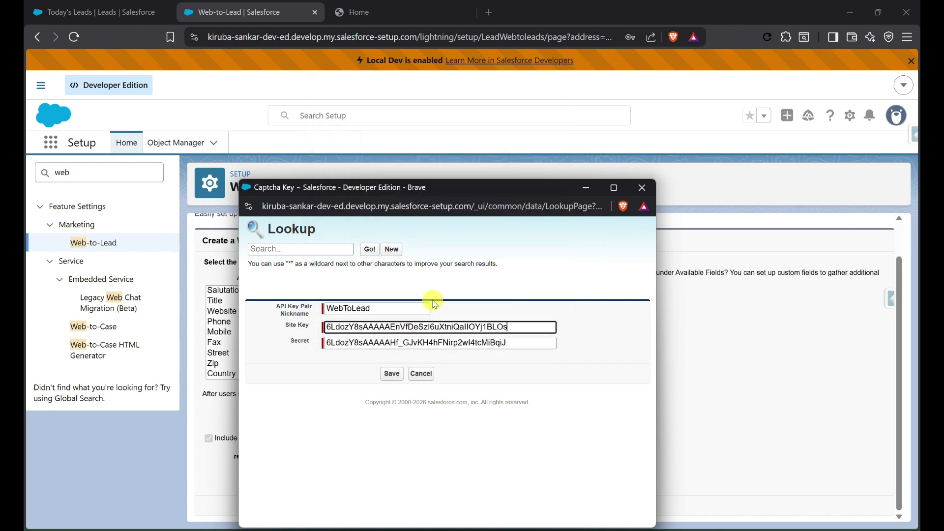
left_click(392, 374)
left_click(422, 417)
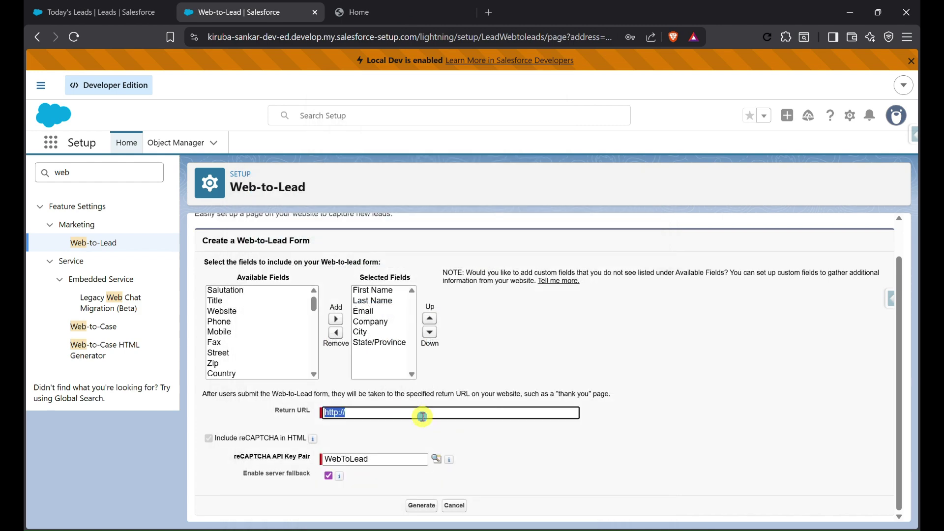
type("htt")
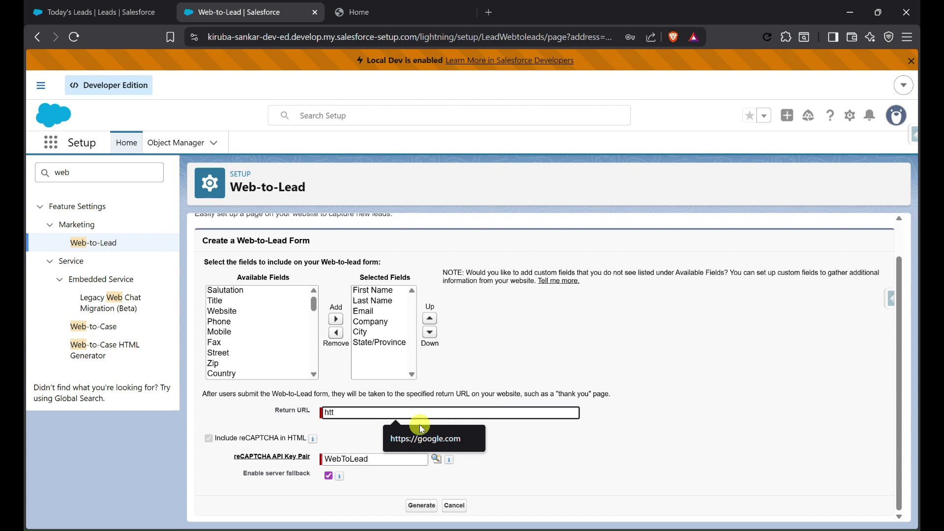
left_click(425, 435)
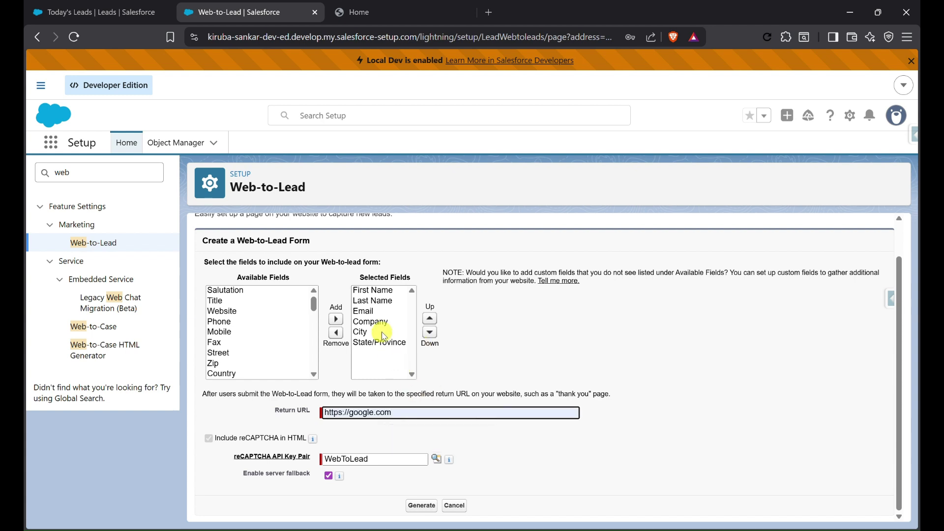
- Remove City and State/Province from the selected fields and generate the Web-to-Lead form HTML
left_click(383, 333)
left_click(379, 343, "shift")
left_click(336, 333)
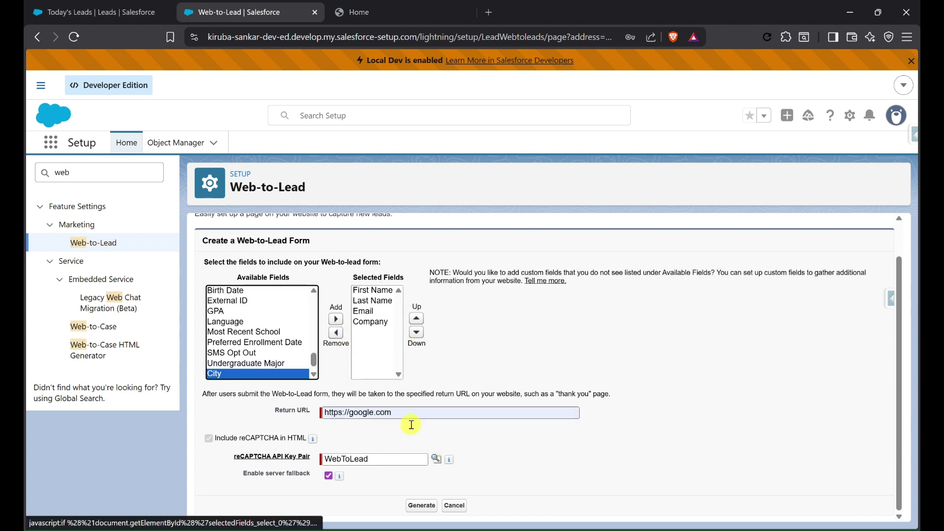
left_click(424, 508)
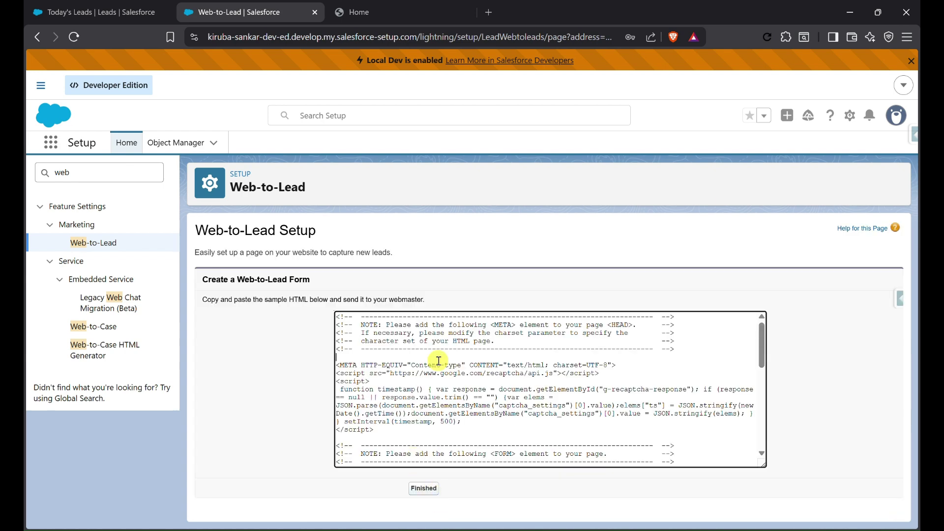
- Copy the entire generated form HTML into a new Notepad document
scroll(439, 361, "down", 1)
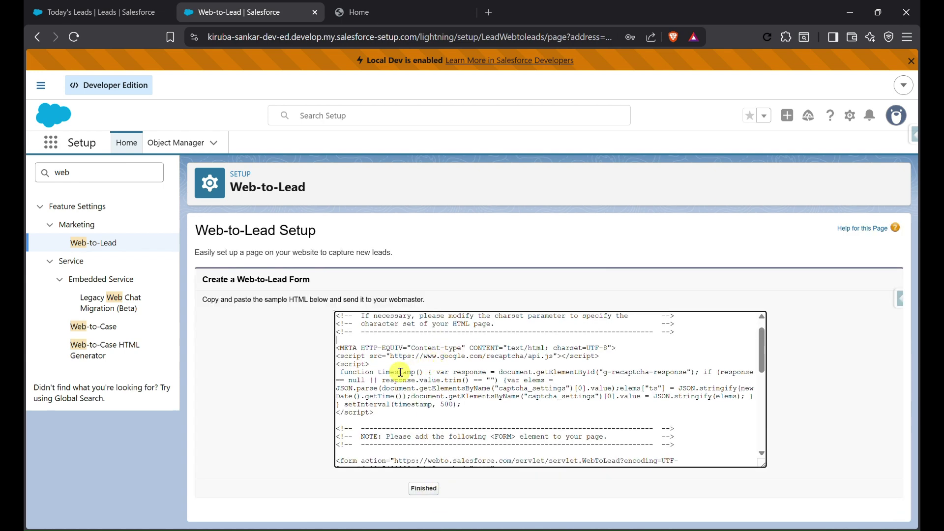
left_click_drag(353, 378, 411, 410)
scroll(410, 410, "down", 3)
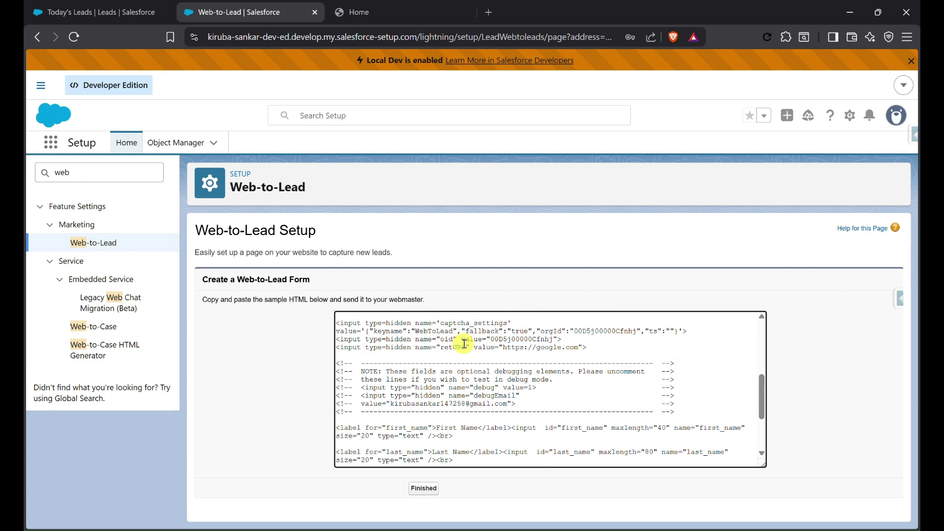
key("ctrl+a")
key("super")
type("note")
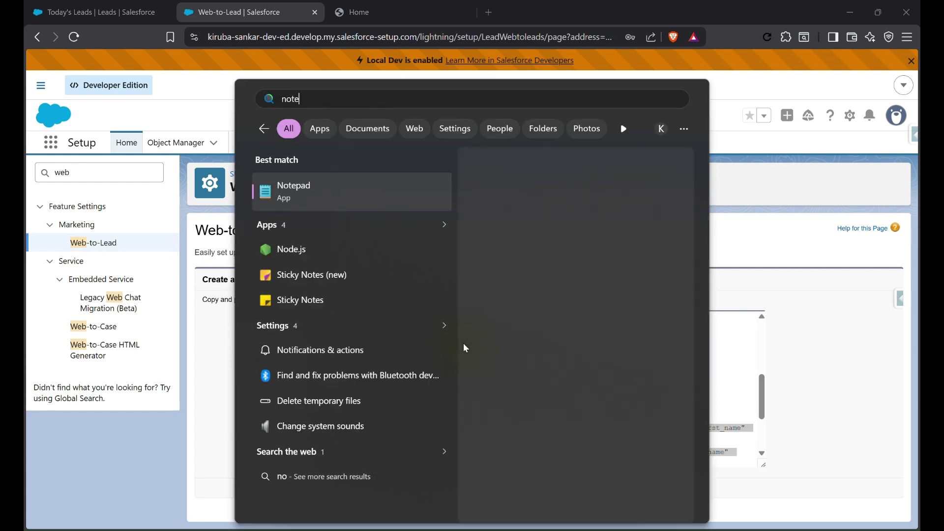
key("Return")
key("ctrl+v")
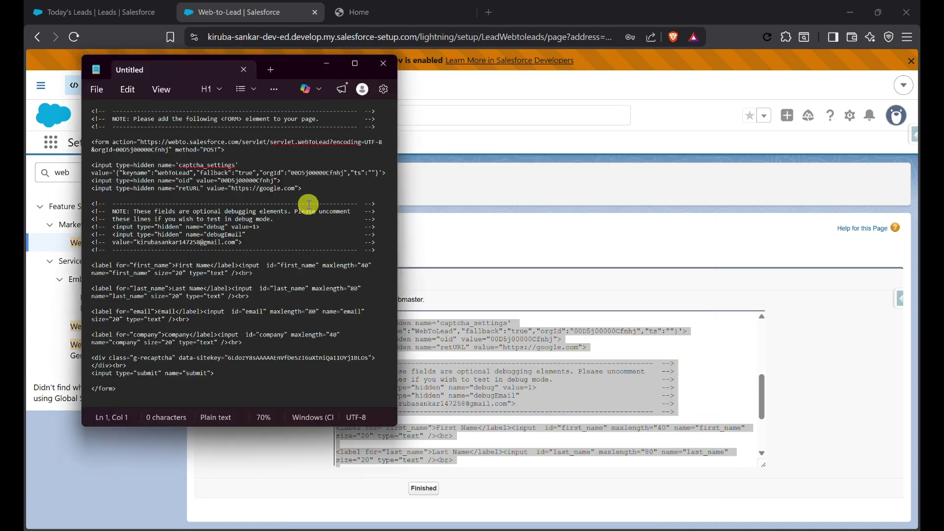
- Save the document in Downloads as WebToLeadWithReCaptcha.html with the file type All files
key("ctrl+s")
type("WebToLeadWithReCaptcha.html")
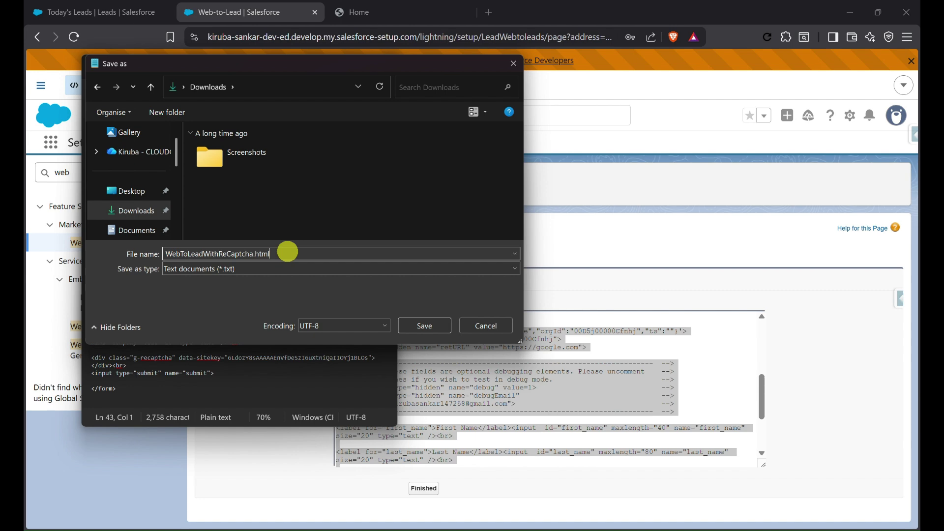
left_click(246, 269)
left_click(233, 292)
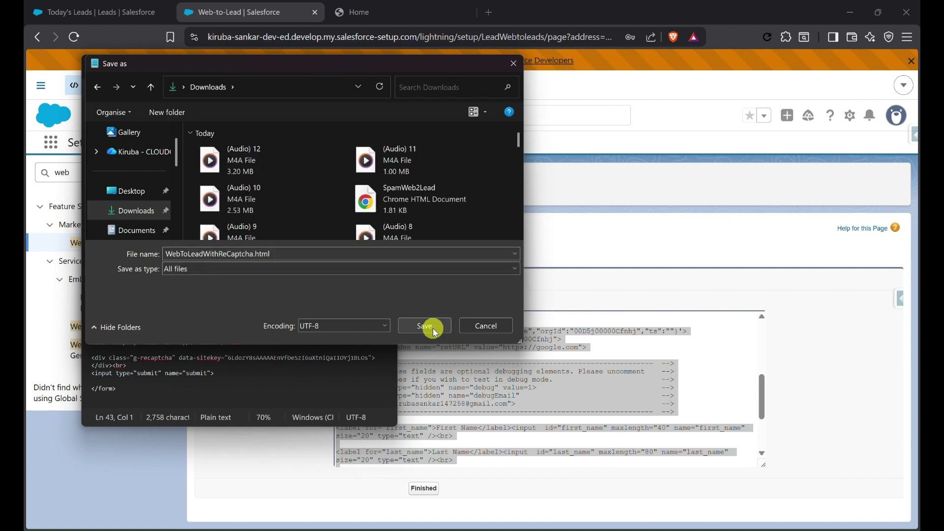
left_click(435, 331)
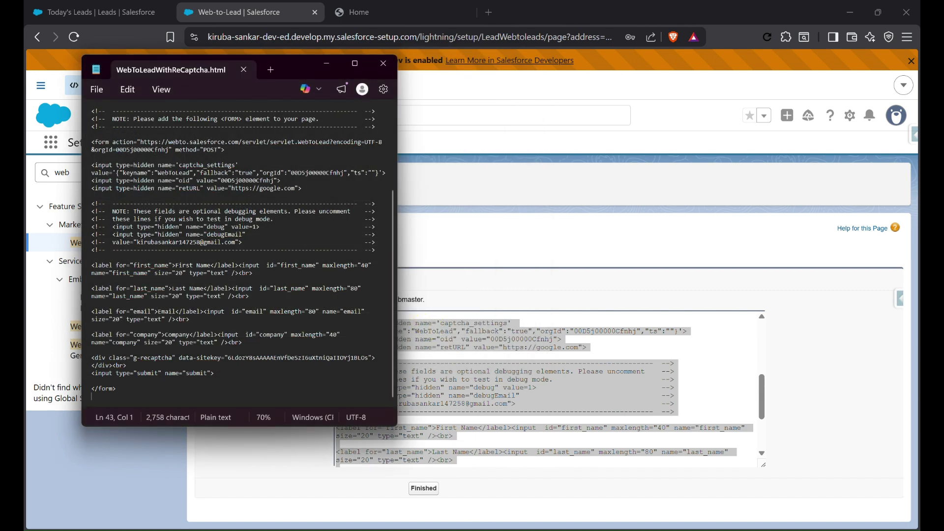
- Switch to the Downloads folder in File Explorer, refresh its listing and open WebToLeadWithReCaptcha in Chrome
key("alt+Tab")
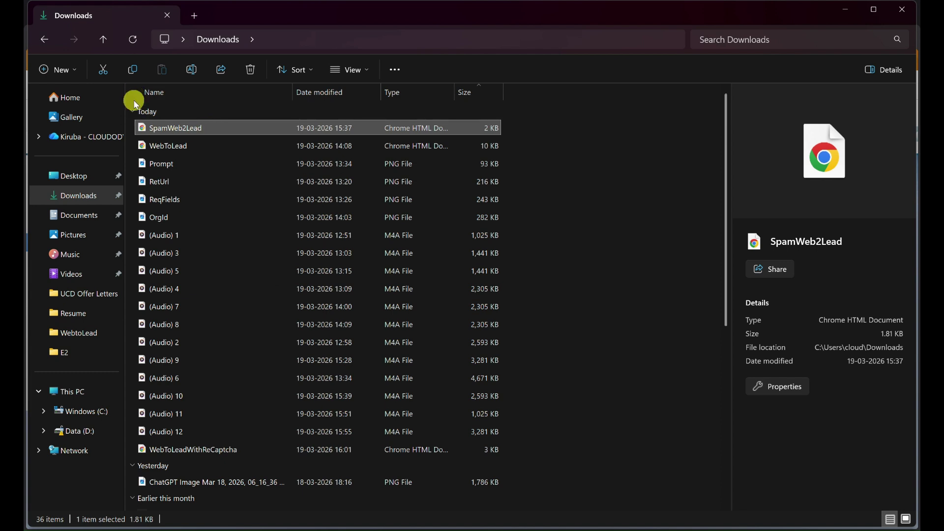
left_click(99, 195)
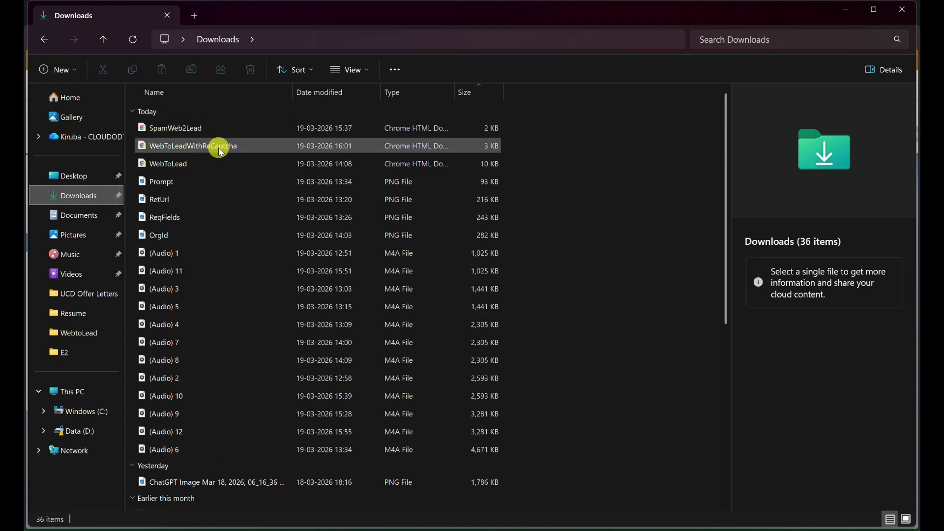
double_click(219, 148)
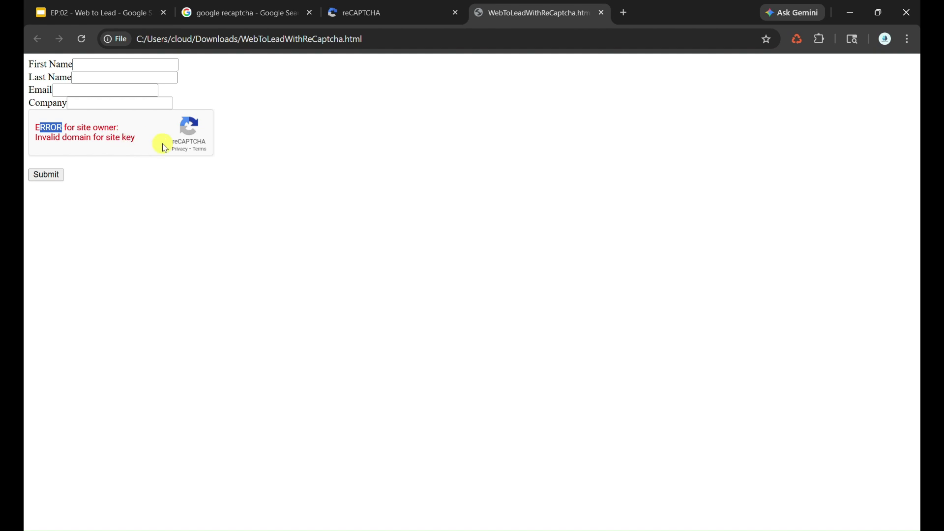
- Check the allowed domains in the reCAPTCHA site's settings and return to the WebToLeadWithReCaptcha.html page
left_click(340, 6)
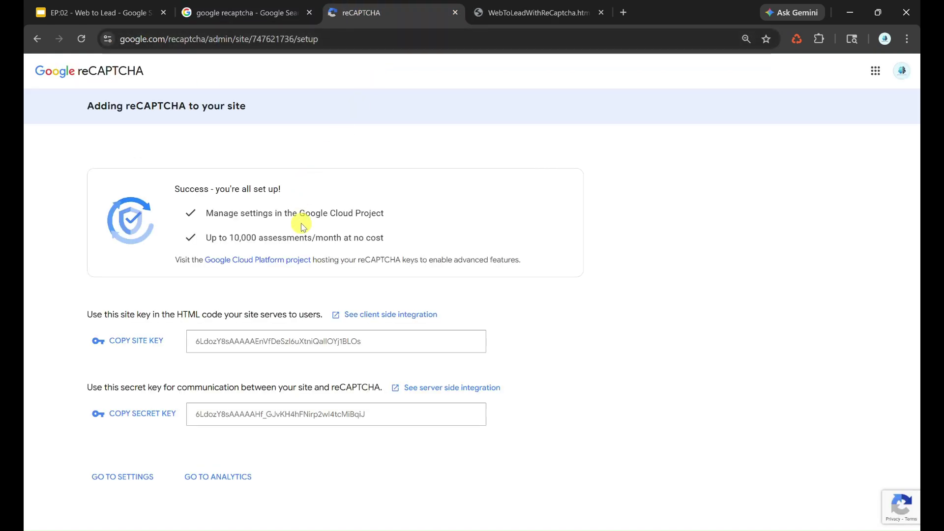
left_click(129, 477)
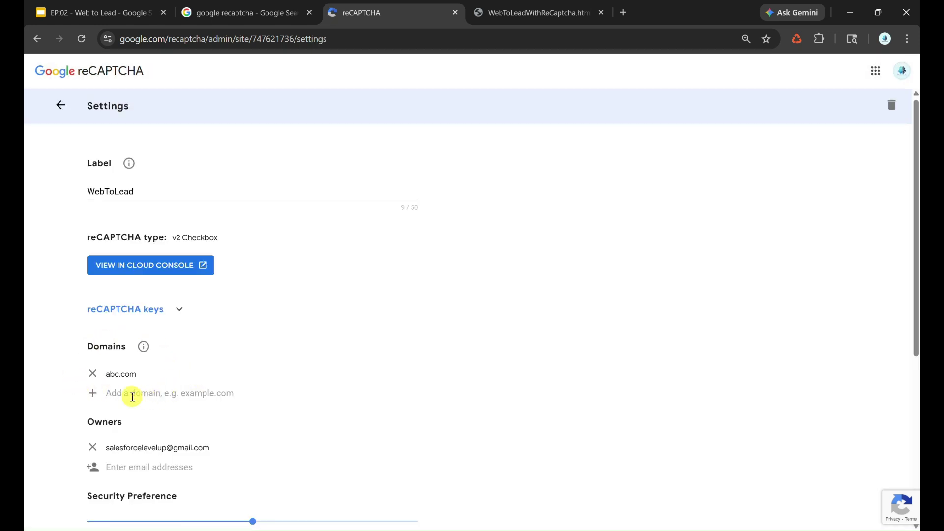
left_click(563, 19)
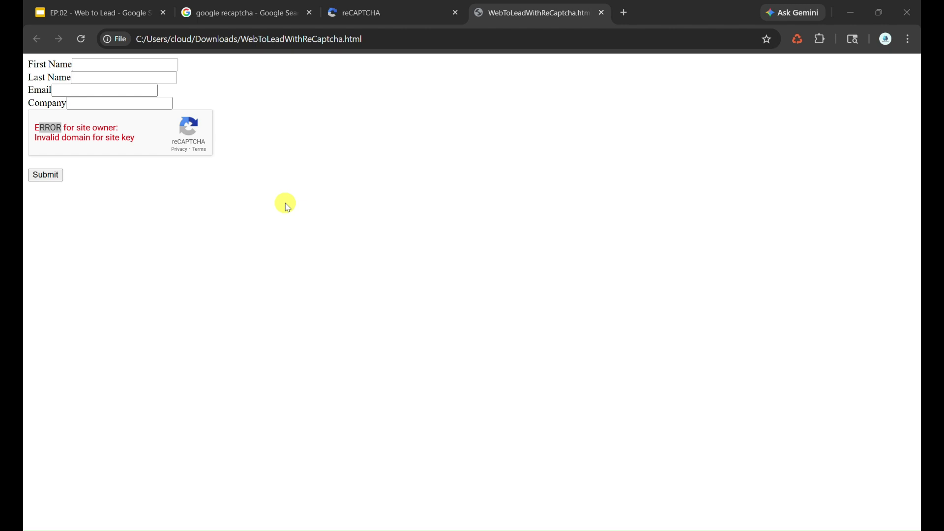
- Recheck the reCAPTCHA site's domain list against the form page, and switch to the Today's Leads list in Salesforce
left_click(359, 9)
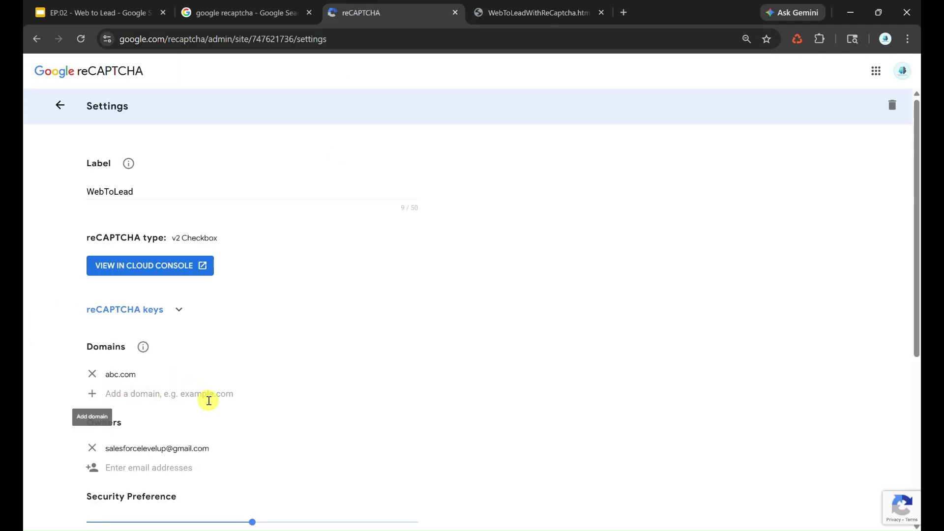
left_click(561, 12)
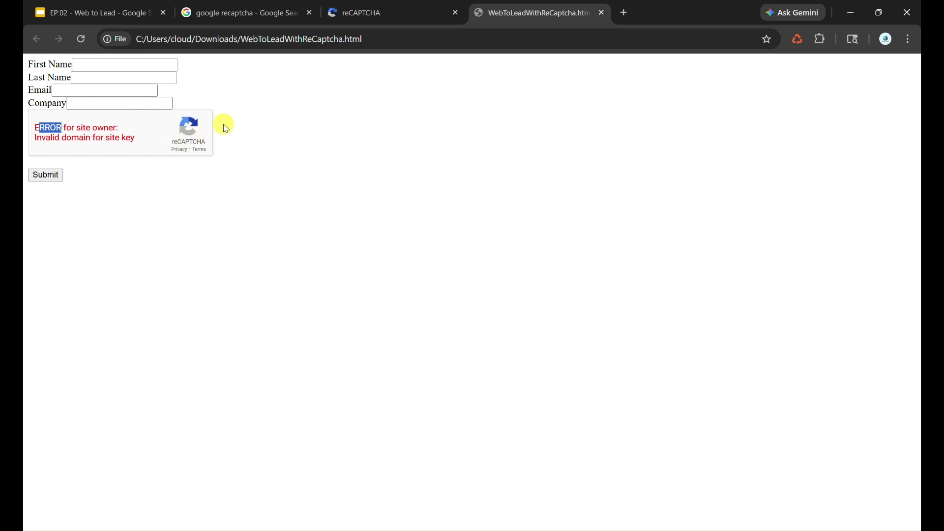
left_click(349, 530)
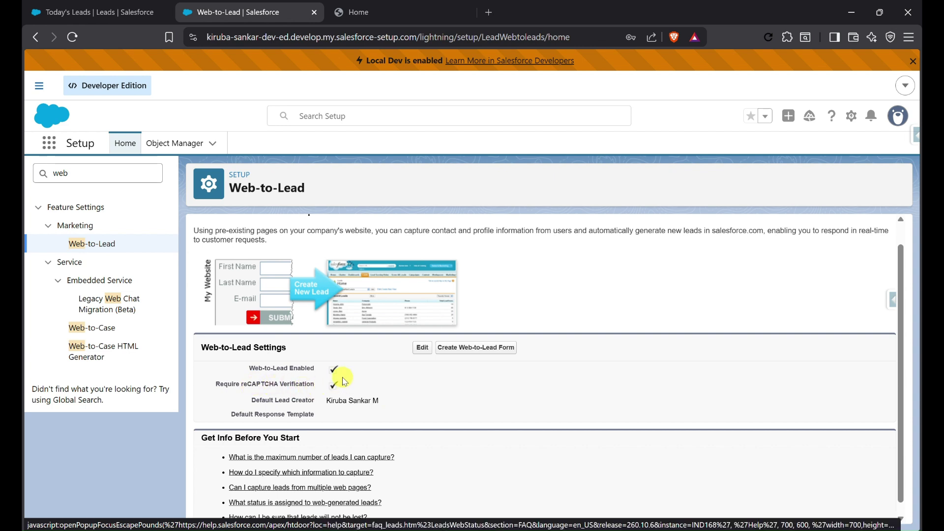
left_click(105, 13)
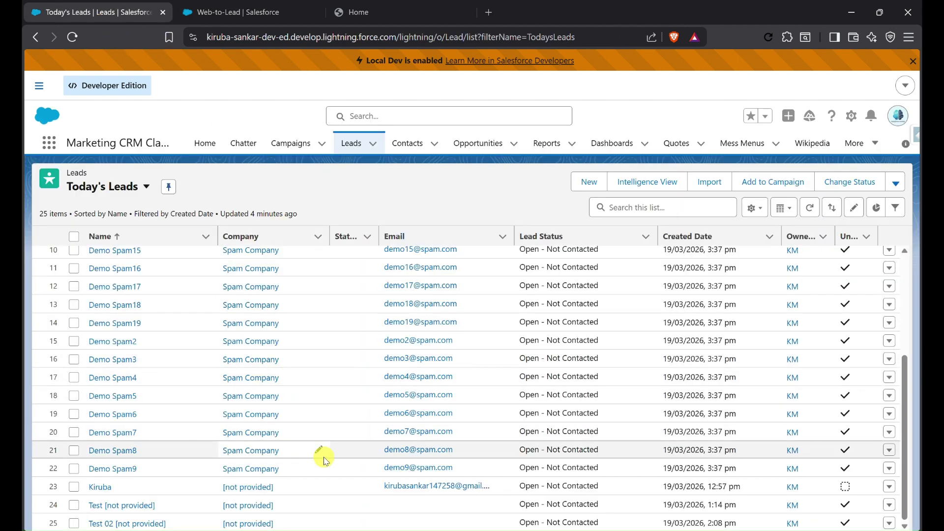
- Switch to the Downloads folder in File Explorer and open SpamWeb2Lead in Chrome
left_click(503, 522)
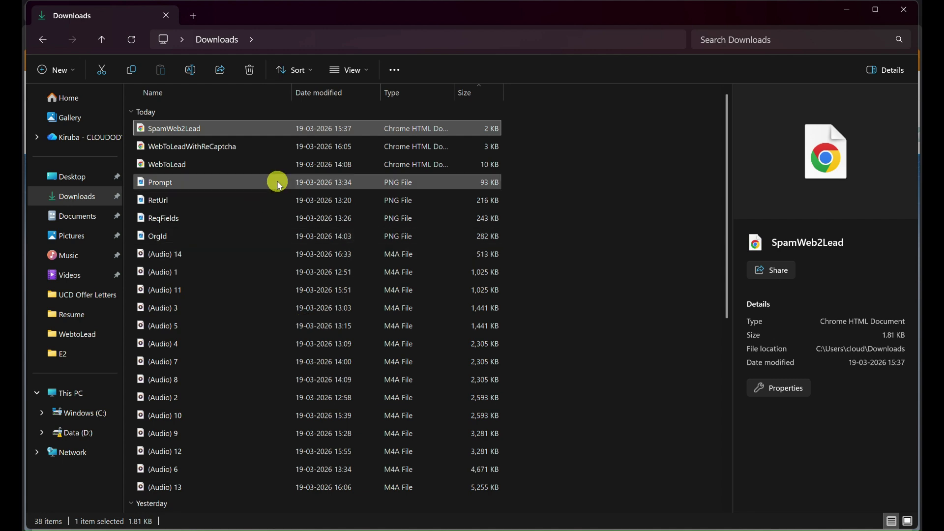
left_click(234, 147)
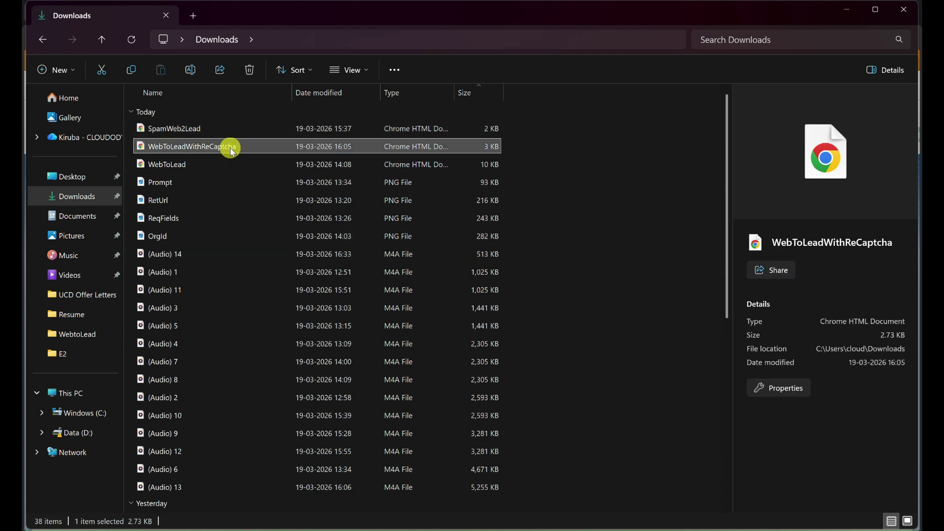
double_click(223, 129)
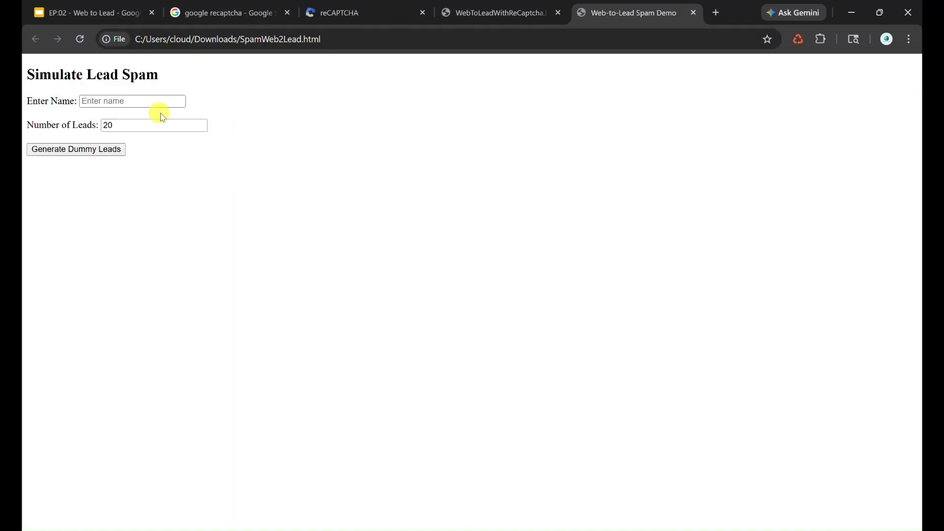
- Generate 20 dummy leads with the name Dummy and dismiss the page's alert
left_click(127, 99)
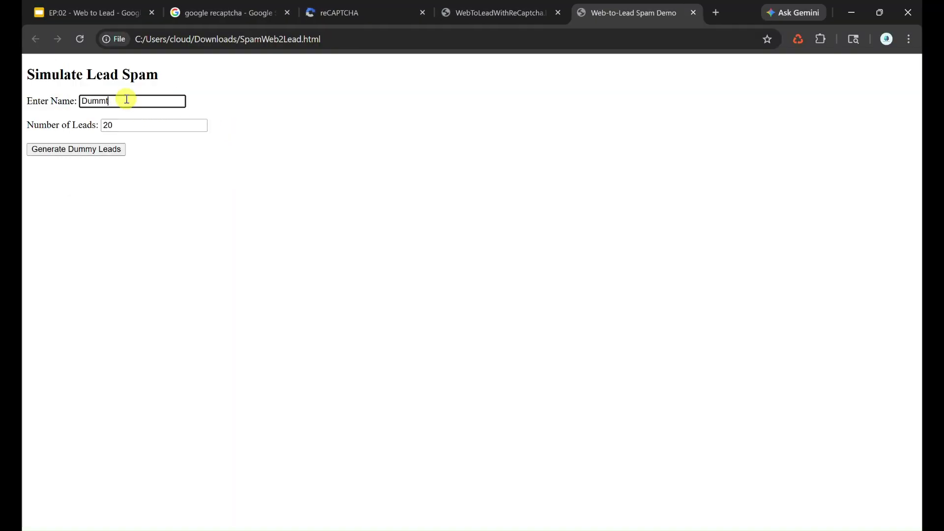
type("Dummt")
key("BackSpace")
type("y")
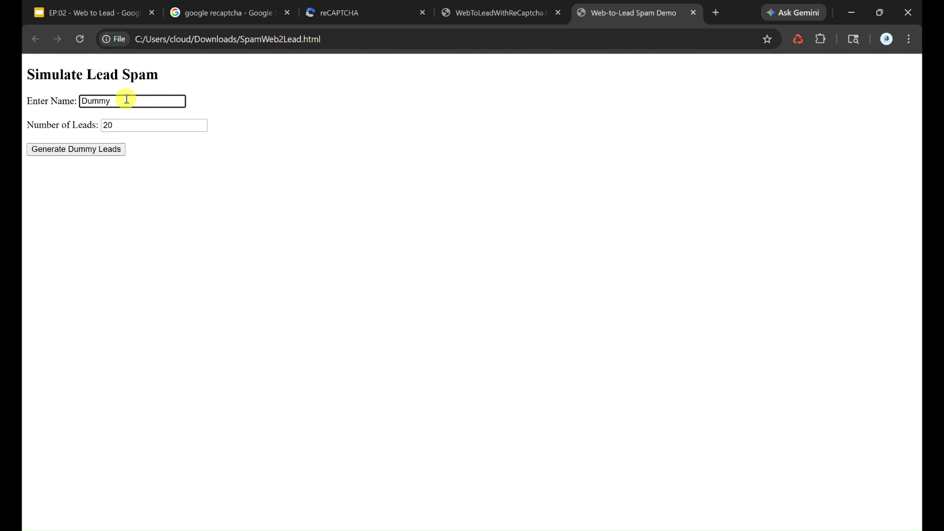
left_click(89, 150)
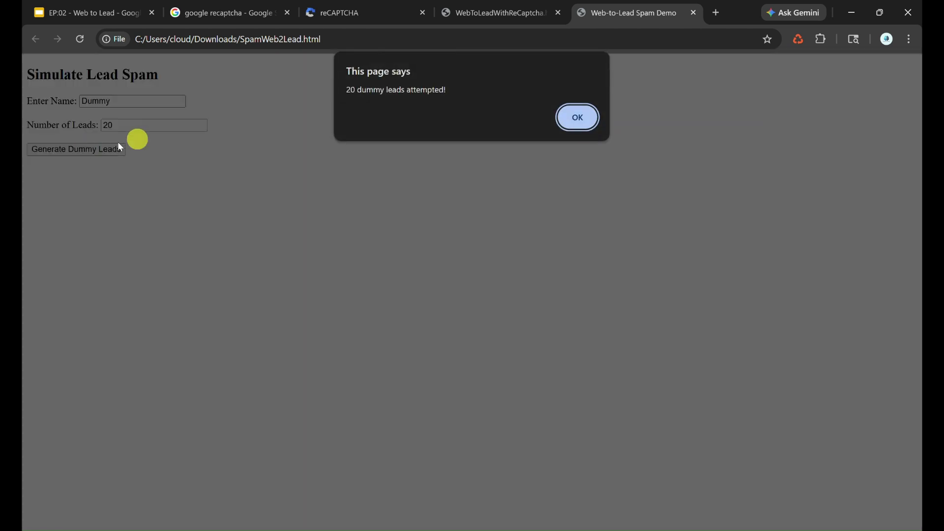
left_click(579, 127)
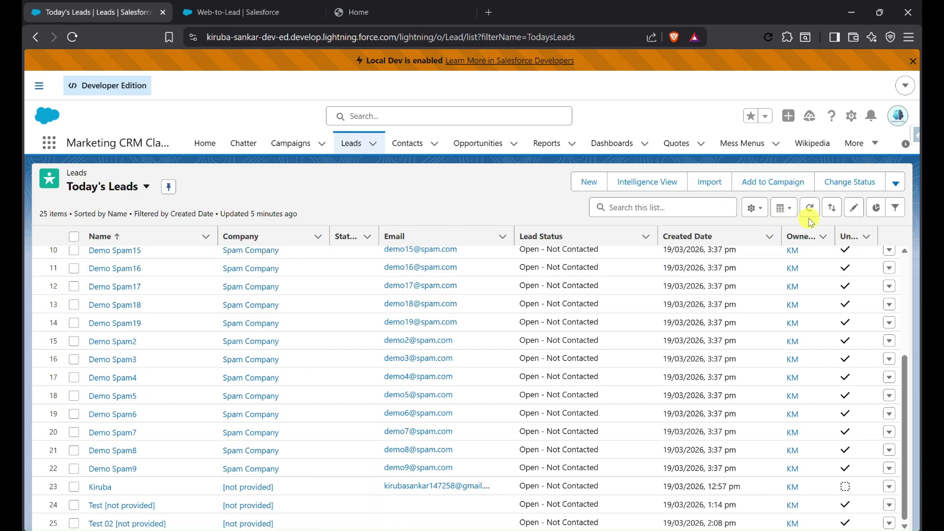
- Refresh the Today's Leads list in Salesforce to check for new Dummy leads, and return to the Web-to-Lead setup page
left_click(814, 215)
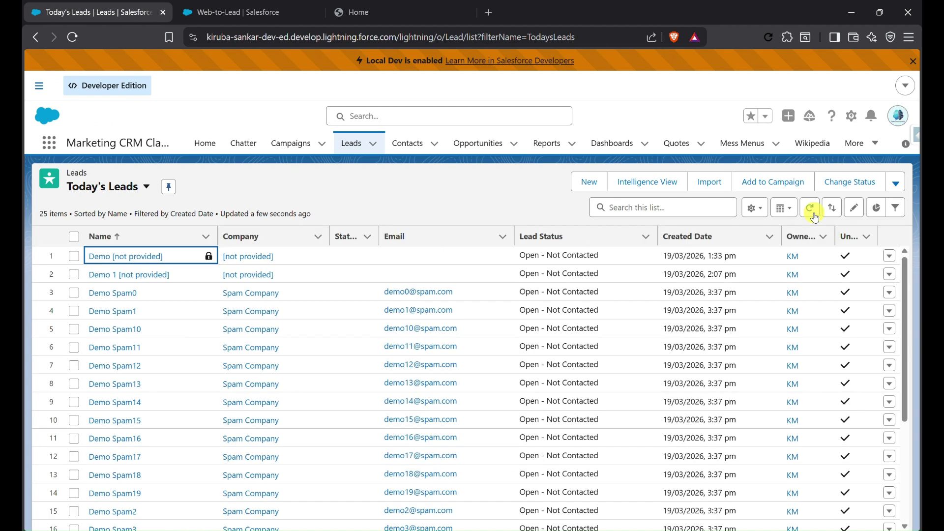
left_click(811, 212)
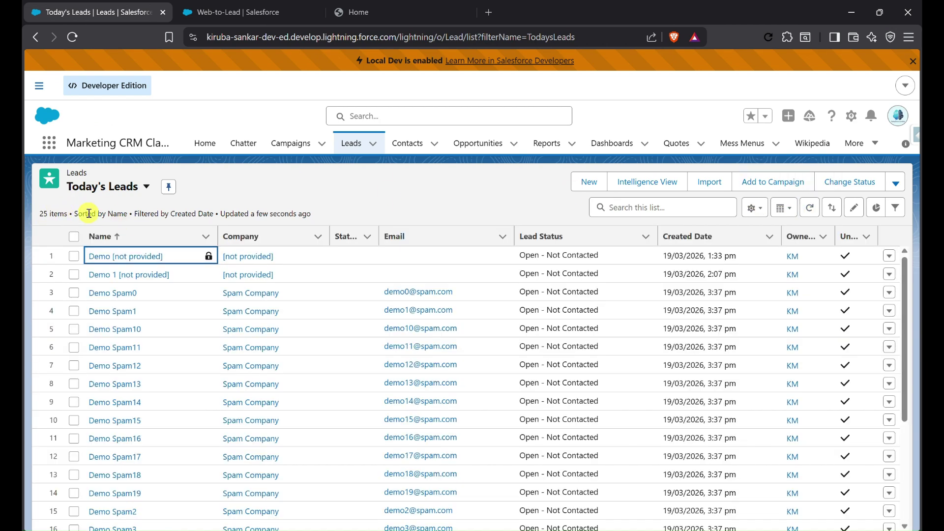
left_click(809, 207)
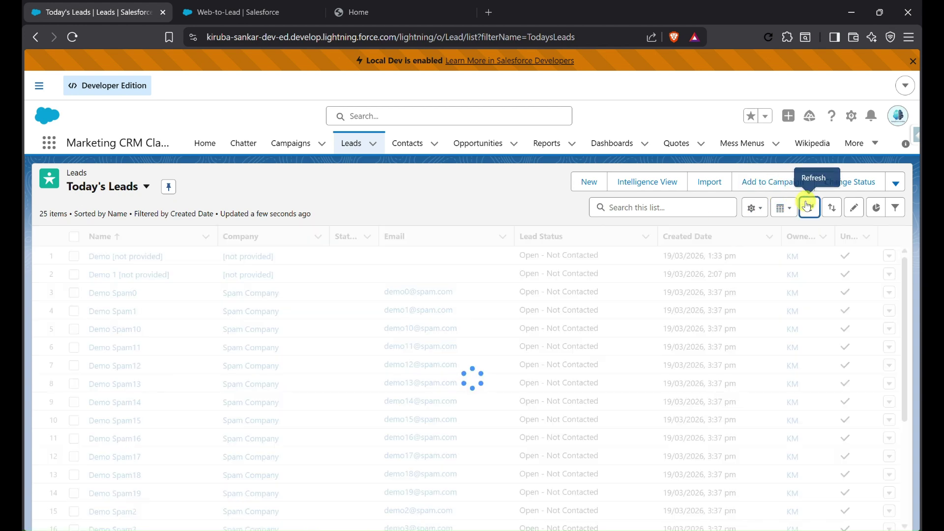
left_click(243, 5)
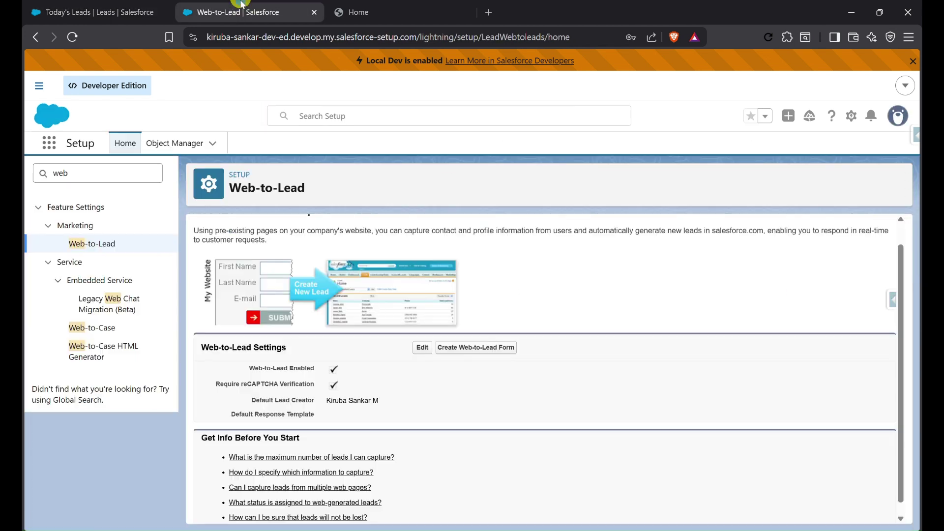